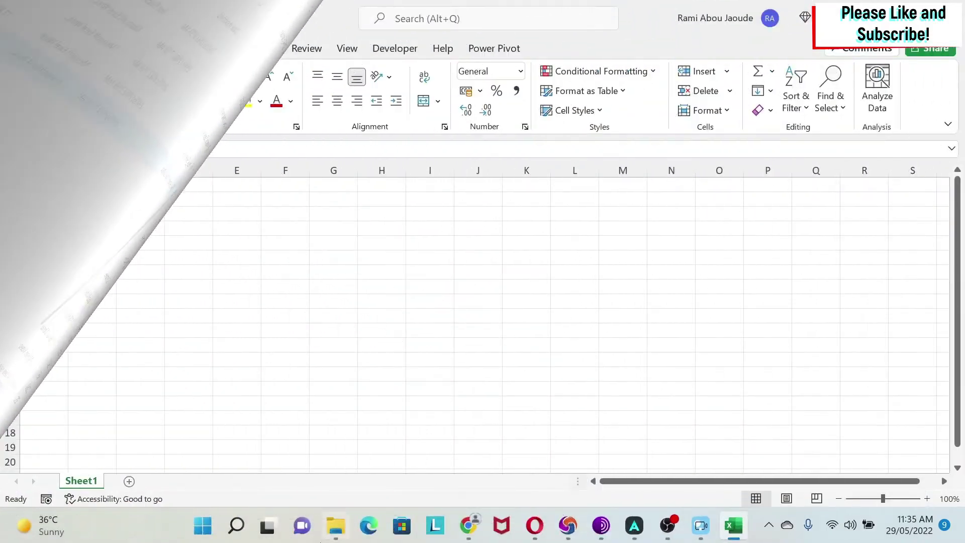
# - Check the source folder in File Explorer, then select cell A1 in the empty workbook
pyautogui.click(336, 526)
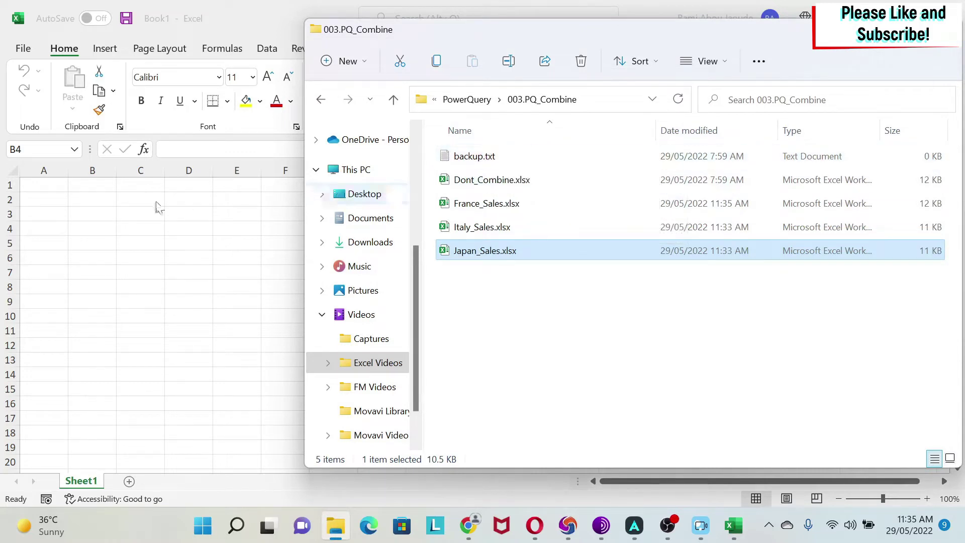
pyautogui.hotkey('alt', 'Tab')
pyautogui.click(47, 186)
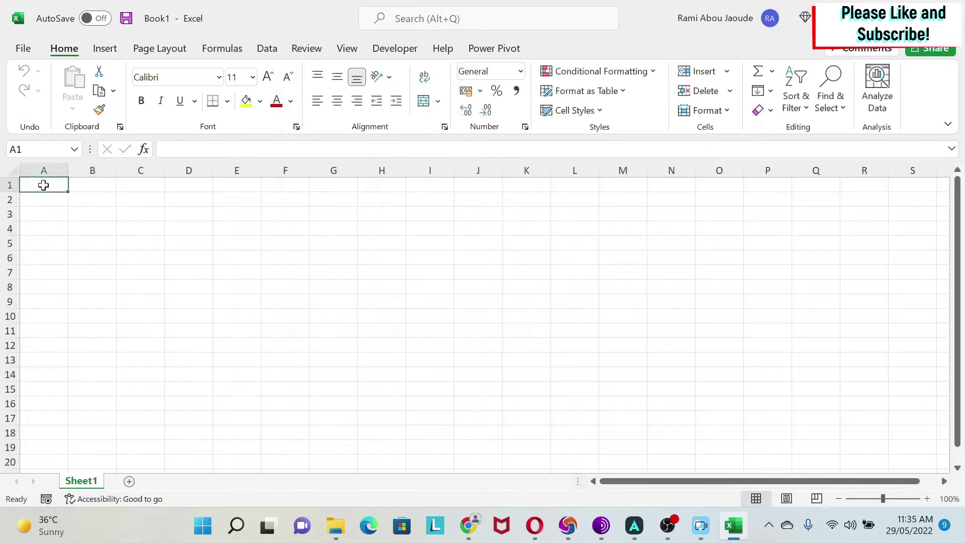
# - Start a From Folder import with 003.PQ_Combine as the source folder
pyautogui.click(267, 49)
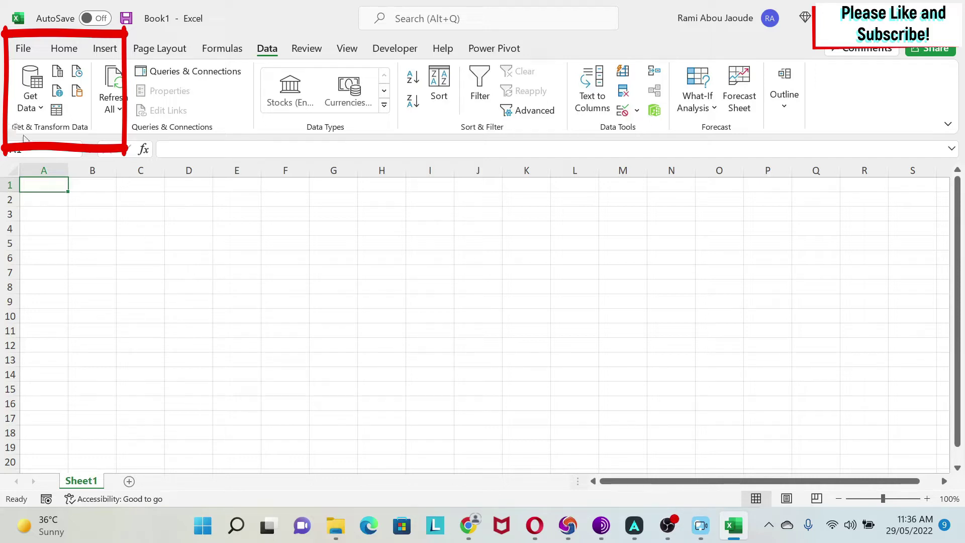
pyautogui.click(31, 100)
pyautogui.moveTo(106, 143)
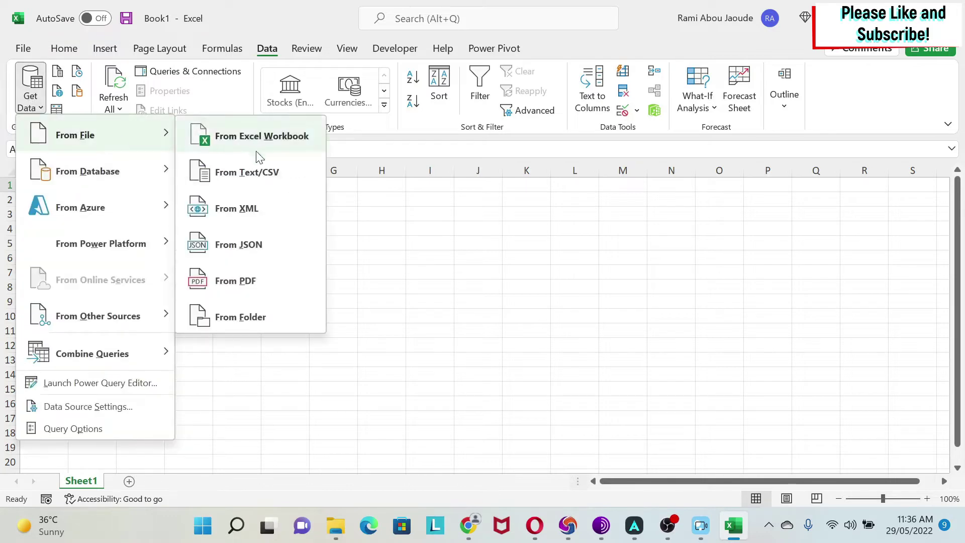
pyautogui.click(252, 316)
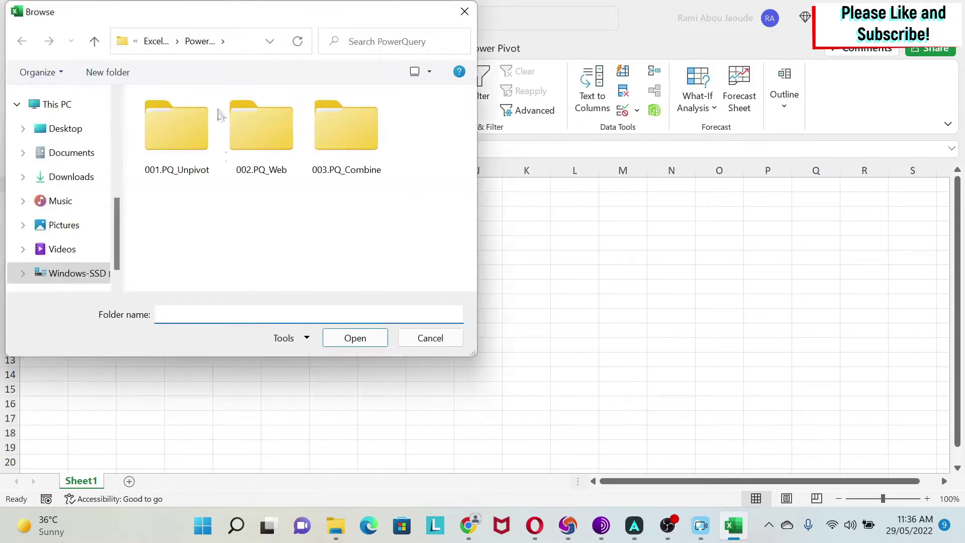
pyautogui.doubleClick(351, 136)
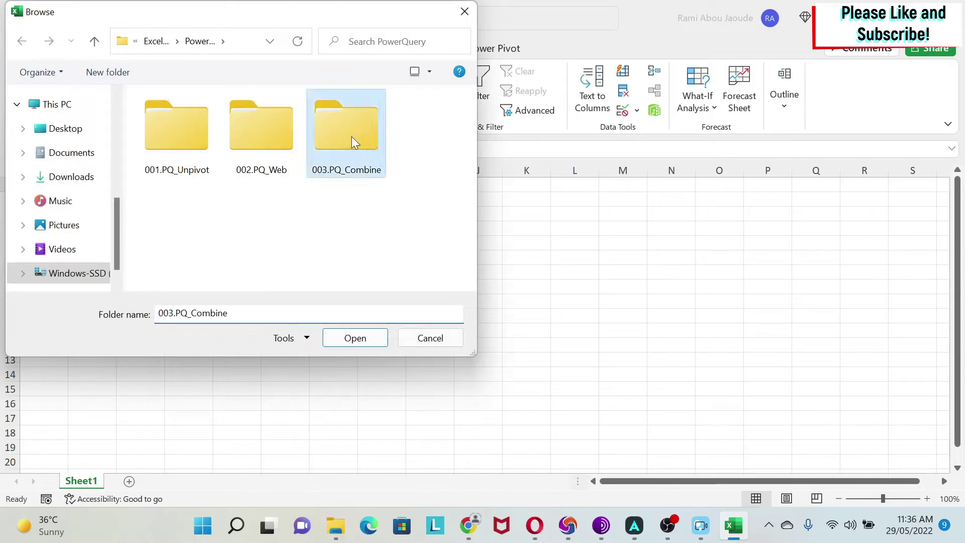
pyautogui.click(356, 342)
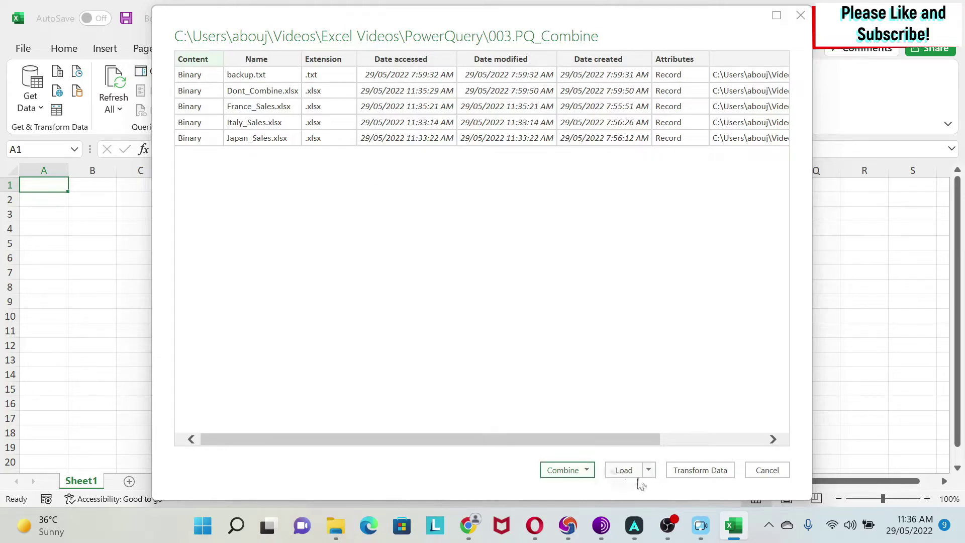
# - Load the five-file folder list into the Power Query Editor with Transform Data
pyautogui.click(719, 473)
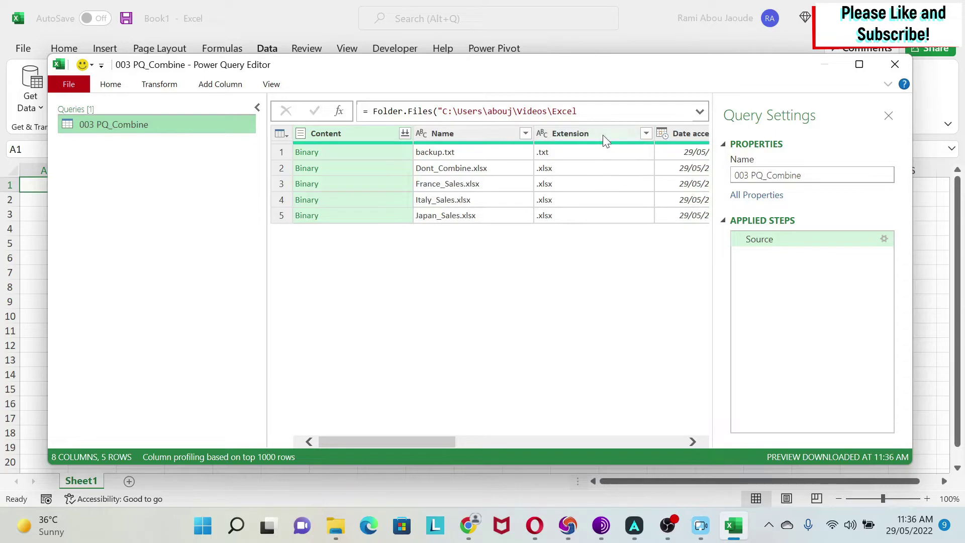
# - Filter the Extension column to values containing .xls, dropping backup.txt
pyautogui.click(628, 135)
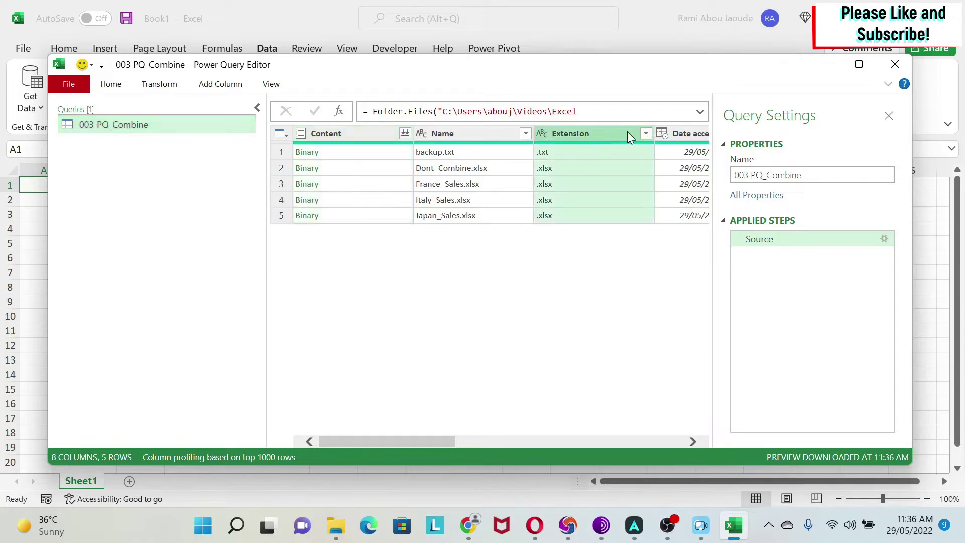
pyautogui.click(646, 134)
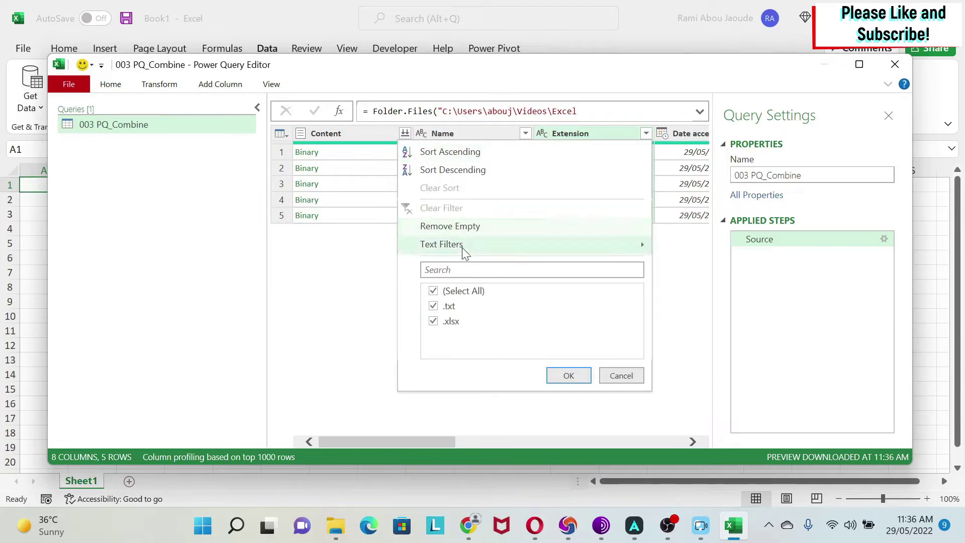
pyautogui.moveTo(442, 246)
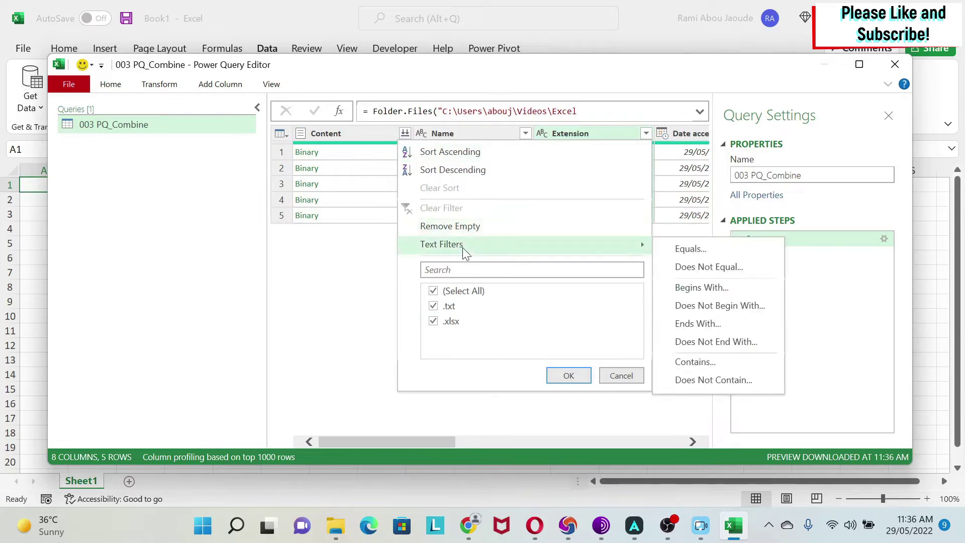
pyautogui.click(706, 364)
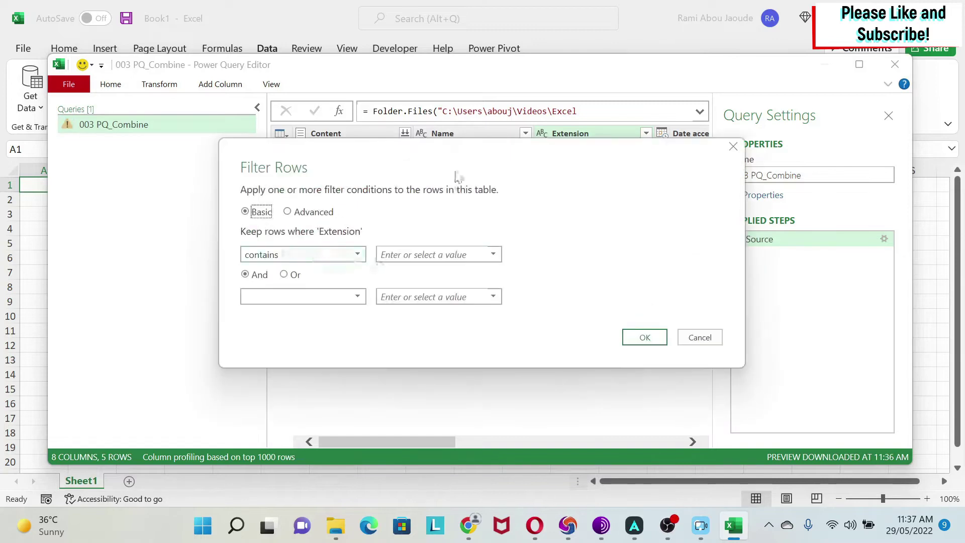
pyautogui.moveTo(461, 152); pyautogui.dragTo(463, 218)
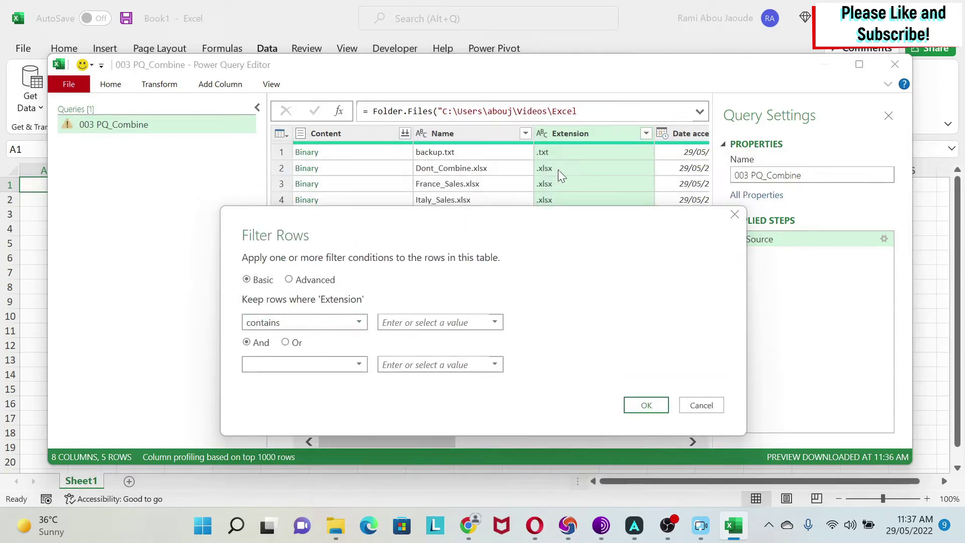
pyautogui.click(412, 321)
pyautogui.click(642, 406)
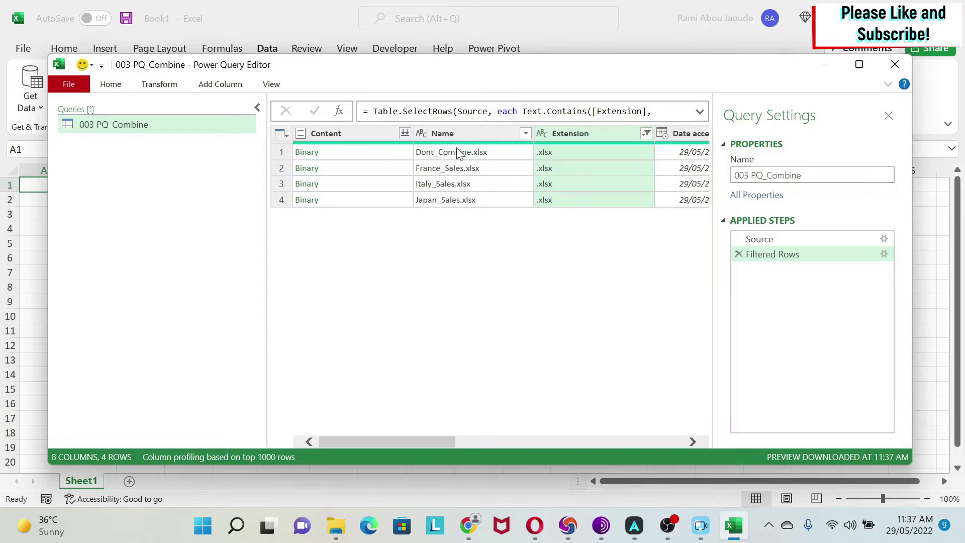
# - Filter the Name column to contain _Sales, keeping the France, Italy and Japan files
pyautogui.click(525, 133)
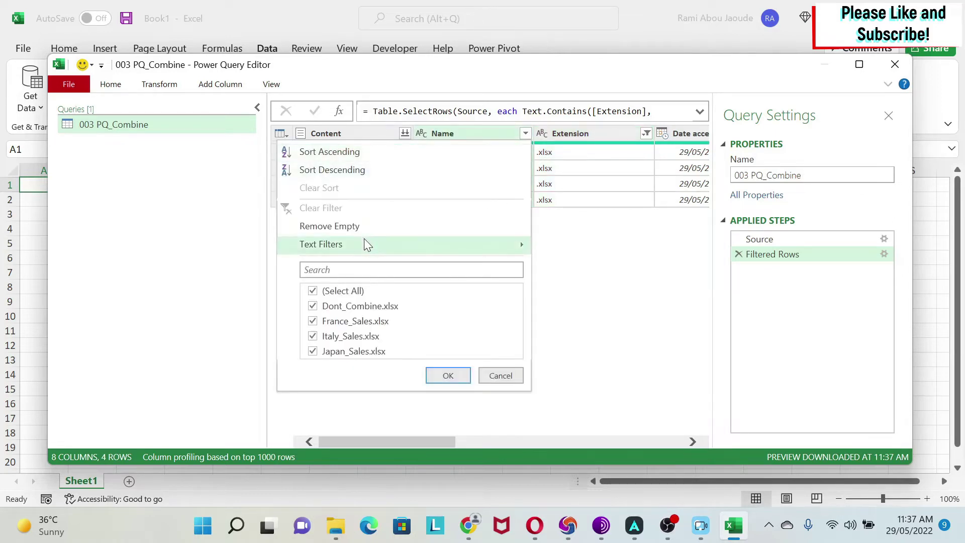
pyautogui.moveTo(518, 250)
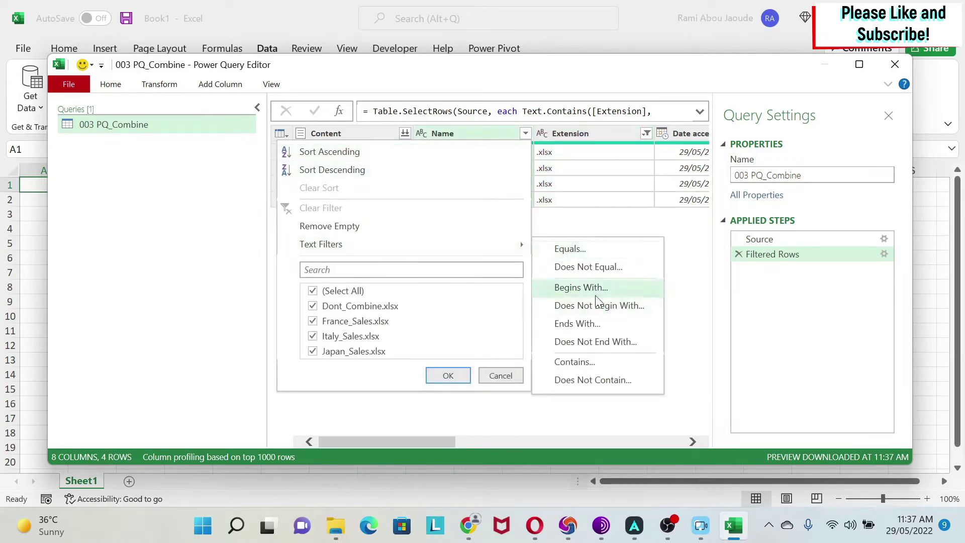
pyautogui.click(606, 366)
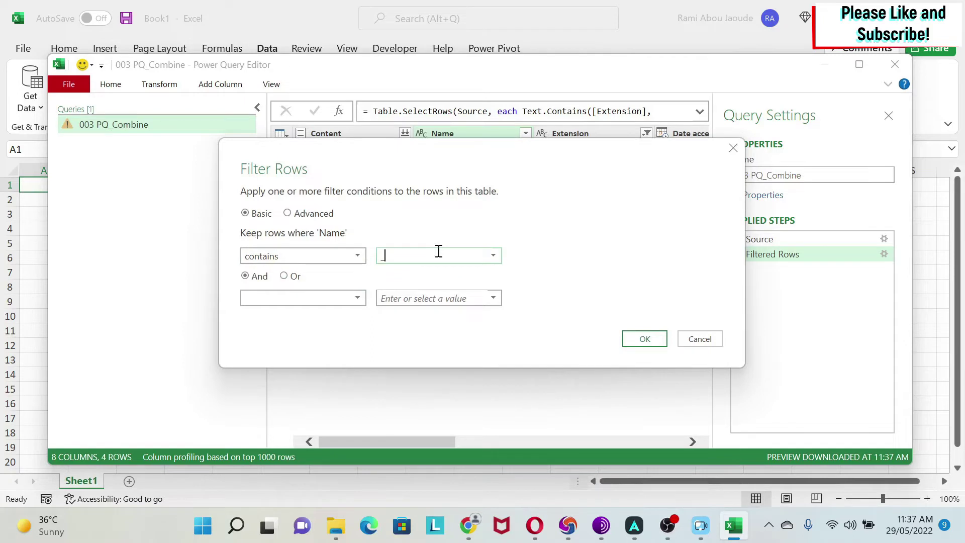
pyautogui.click(644, 338)
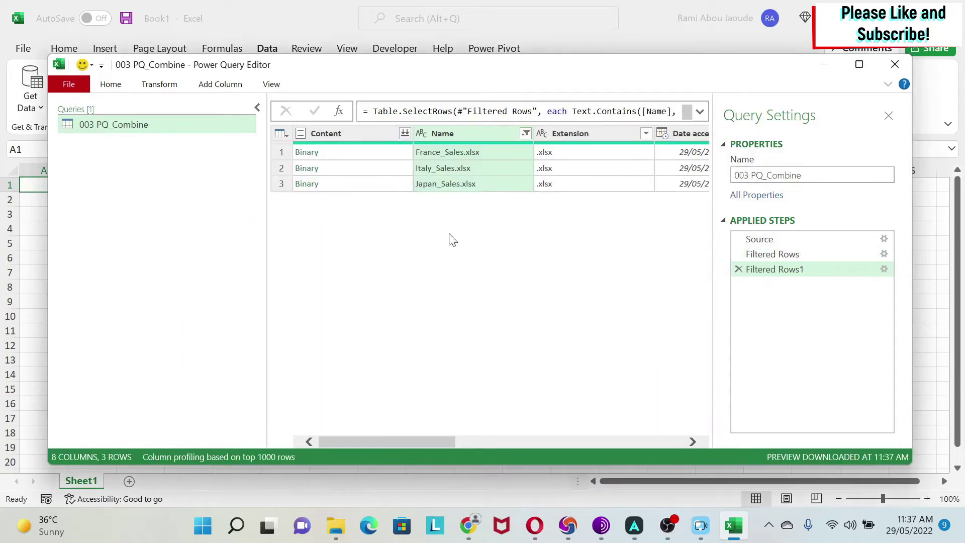
pyautogui.click(404, 133)
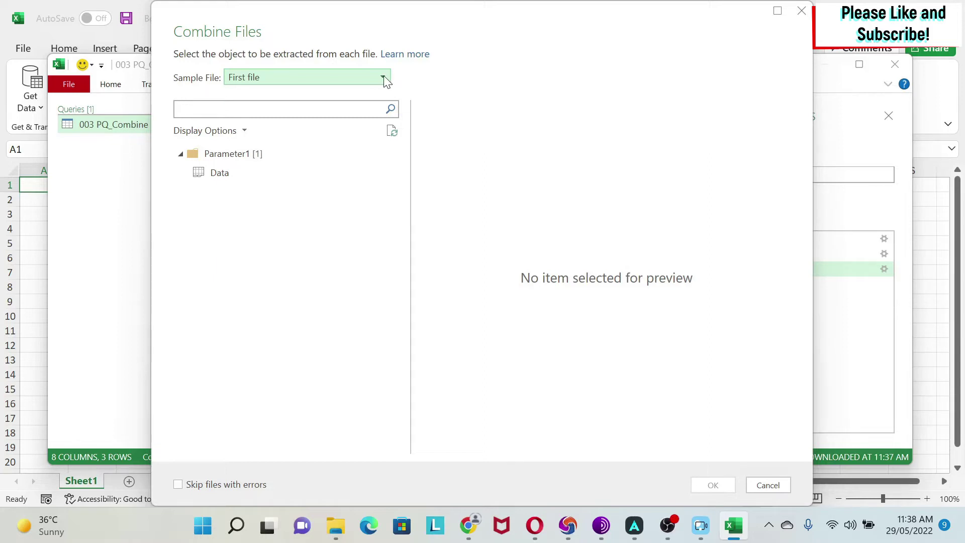
# - Combine the sales files with First file as sample, extracting the Data table
pyautogui.click(385, 80)
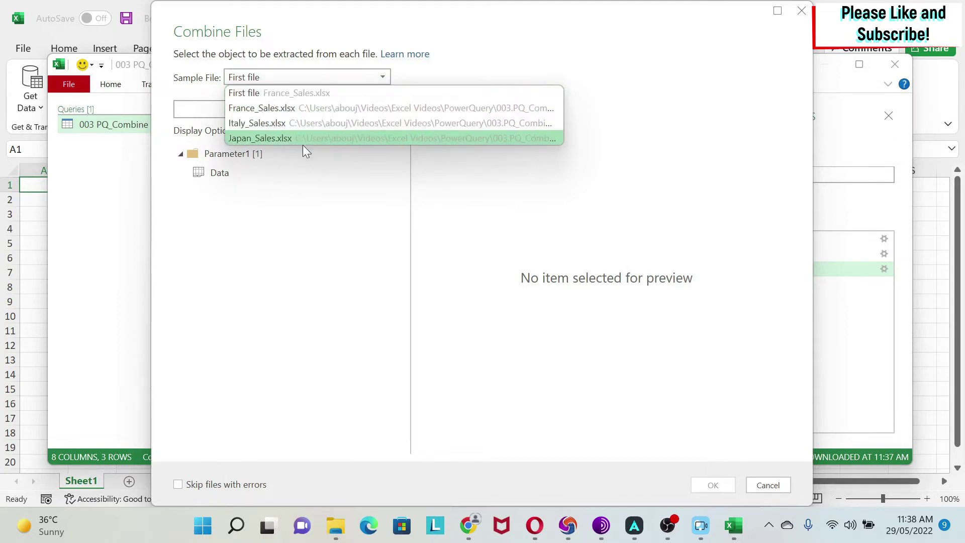
pyautogui.click(304, 89)
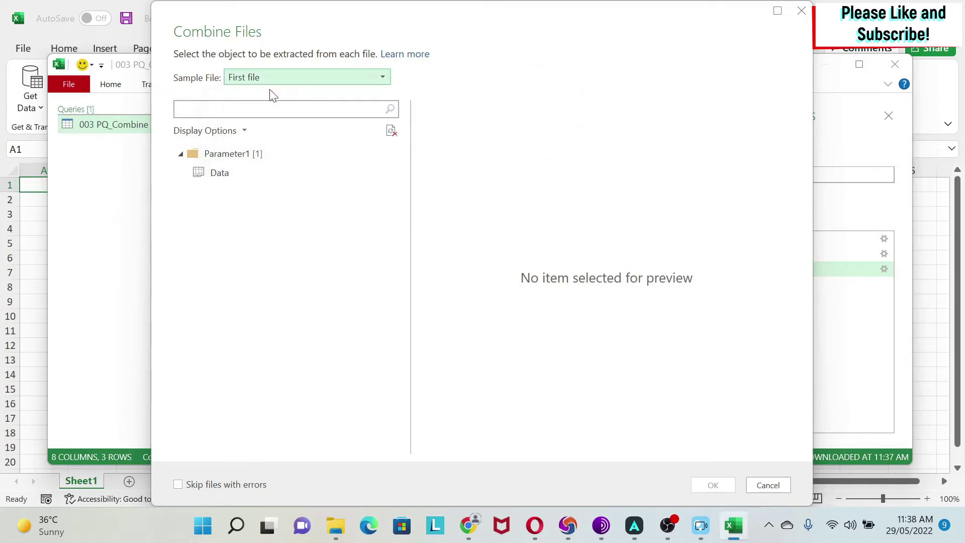
pyautogui.click(250, 172)
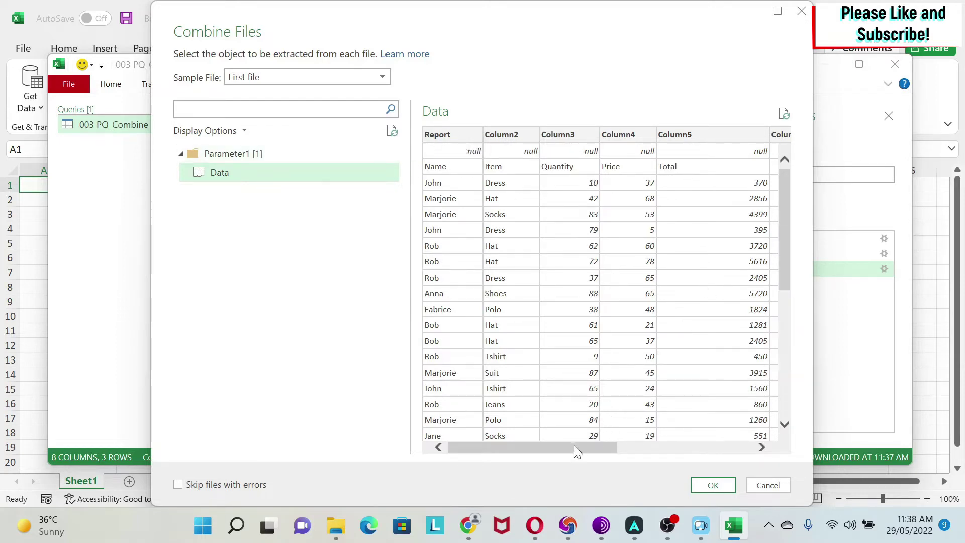
pyautogui.scroll(-12, 774, 284)
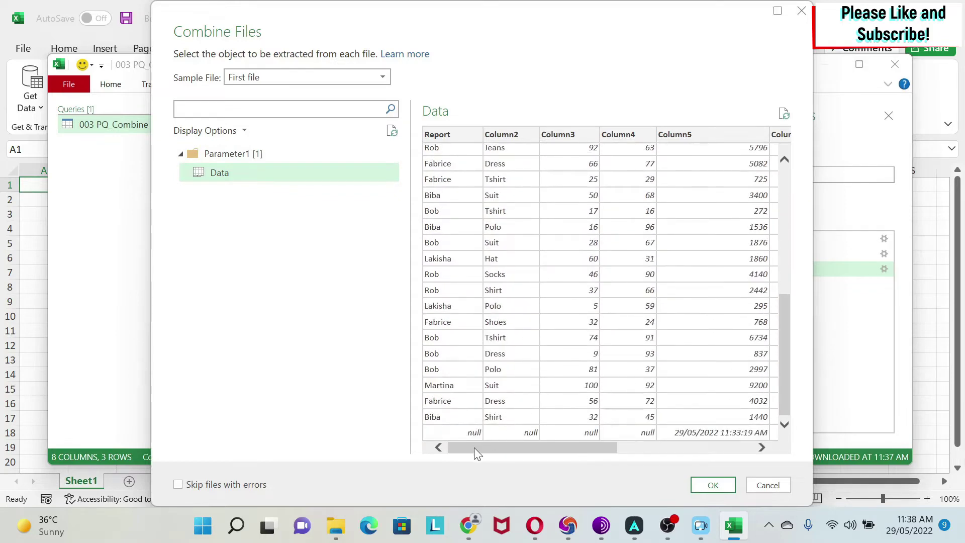
pyautogui.scroll(12, 636, 382)
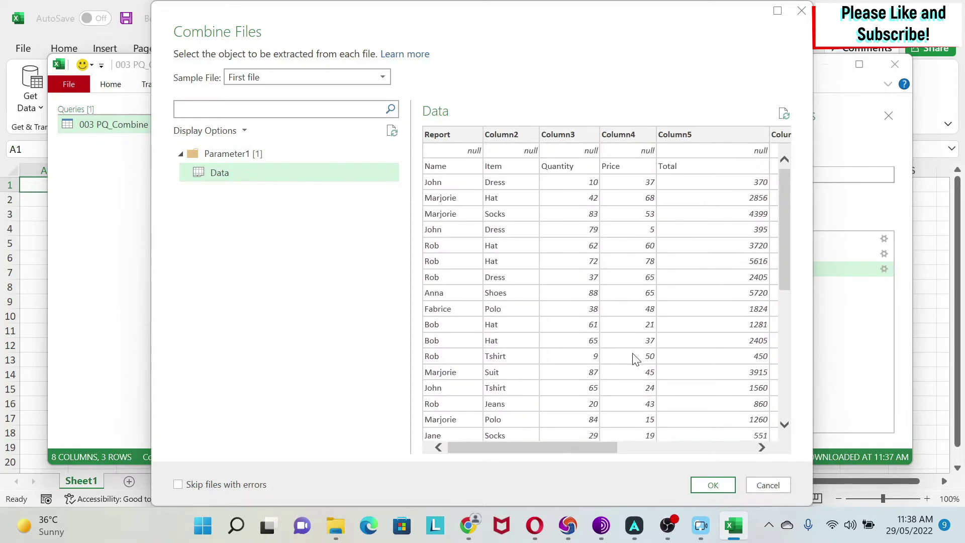
pyautogui.moveTo(581, 447); pyautogui.dragTo(737, 448)
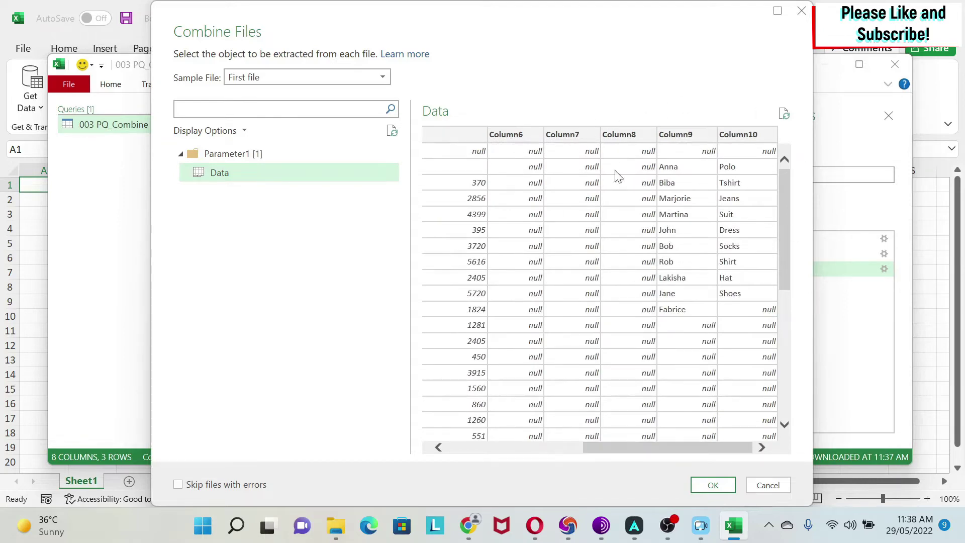
pyautogui.click(708, 483)
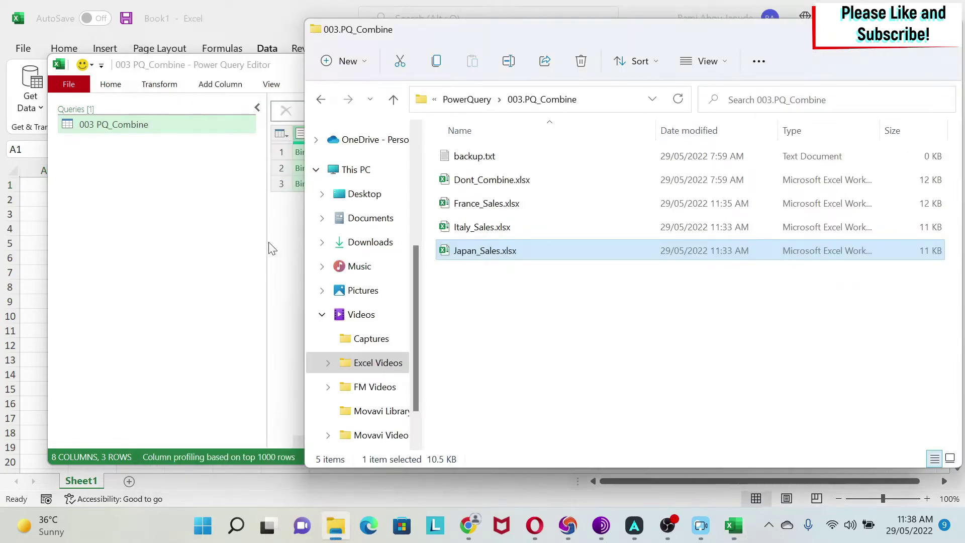
# - Preview the Filtered Rows1, Filtered Hidden Files1, Invoke Custom Function1 and Renamed Columns1 steps
pyautogui.click(284, 236)
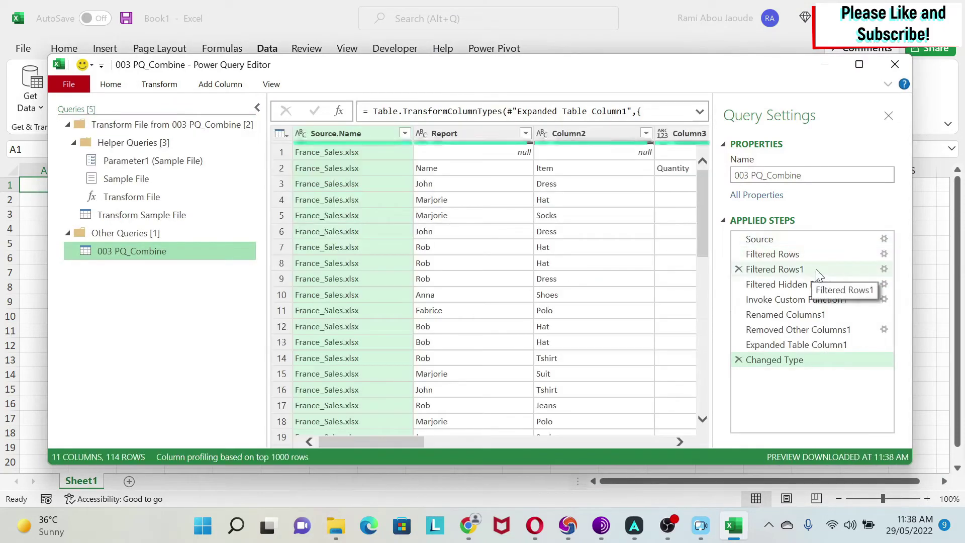
pyautogui.click(816, 272)
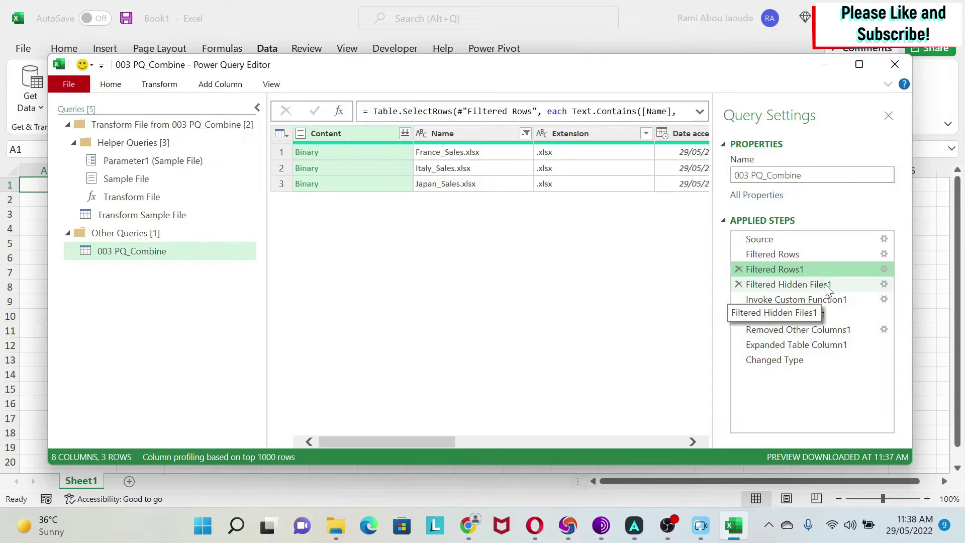
pyautogui.click(841, 285)
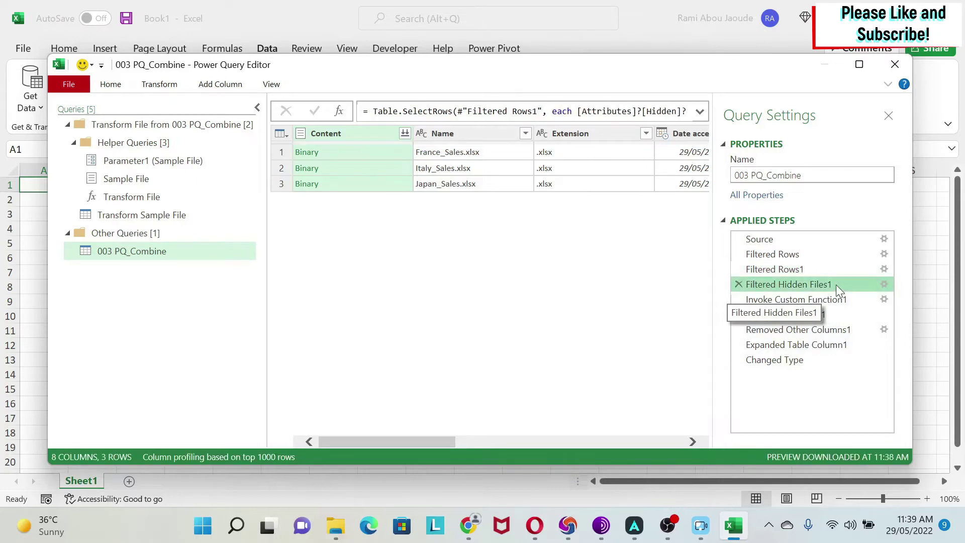
pyautogui.click(858, 300)
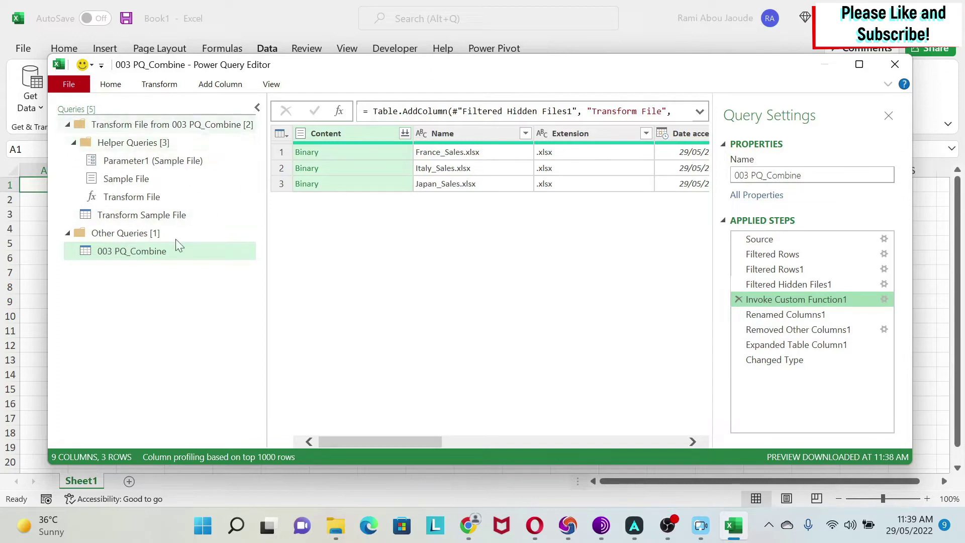
pyautogui.click(822, 317)
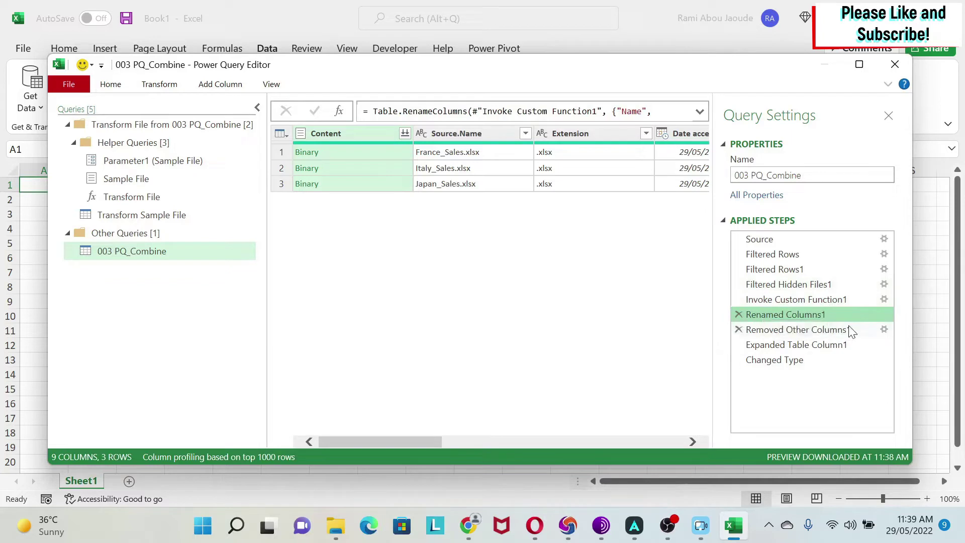
# - Preview Removed Other Columns1, Expanded Table Column1 and Changed Type, then revisit Invoke Custom Function1
pyautogui.click(849, 330)
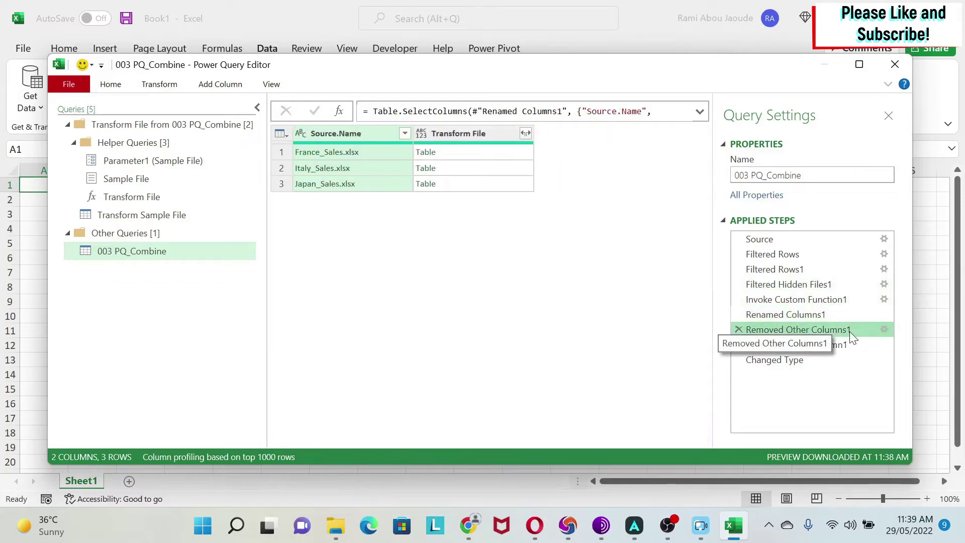
pyautogui.click(855, 346)
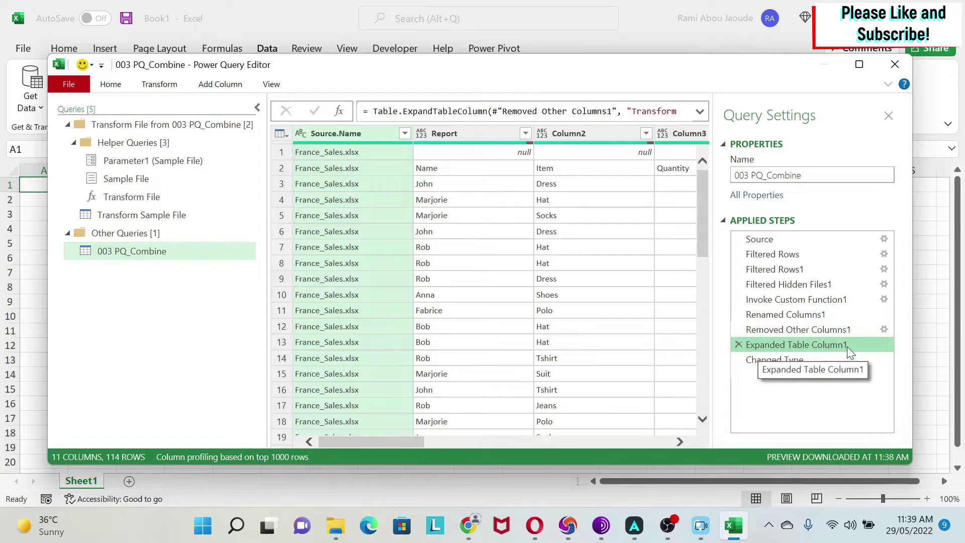
pyautogui.click(835, 364)
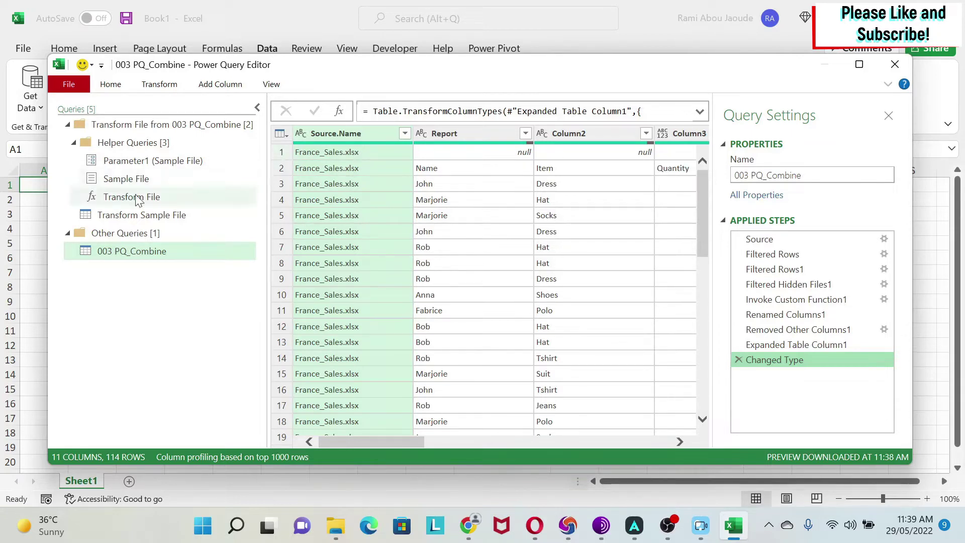
pyautogui.click(820, 302)
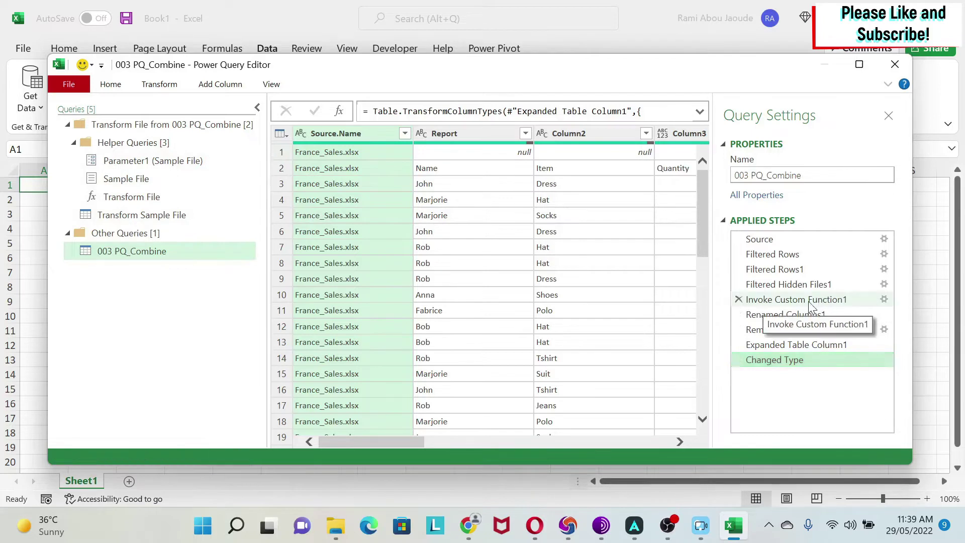
pyautogui.click(132, 197)
# - Open Transform Sample File and preview its Source and Navigation steps with the raw Data sheet
pyautogui.click(144, 213)
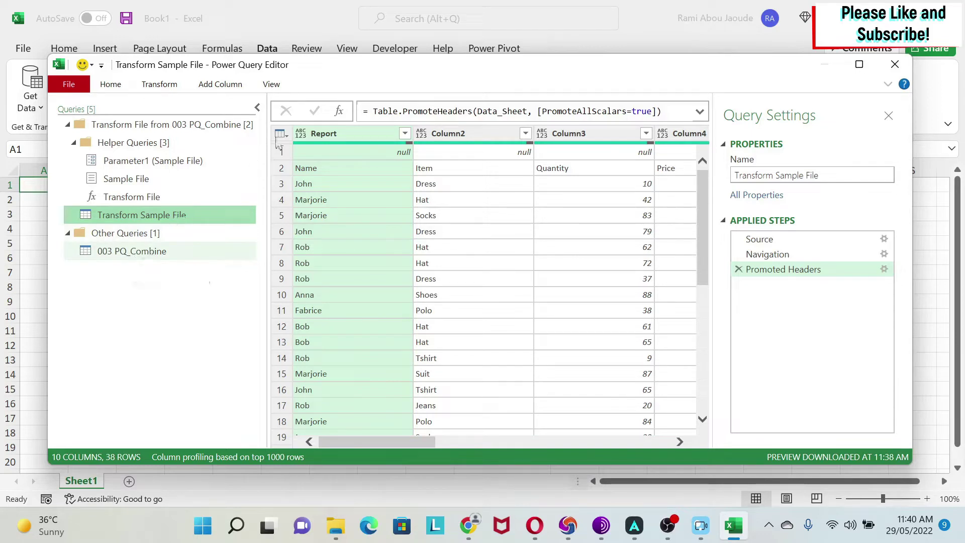
pyautogui.click(809, 239)
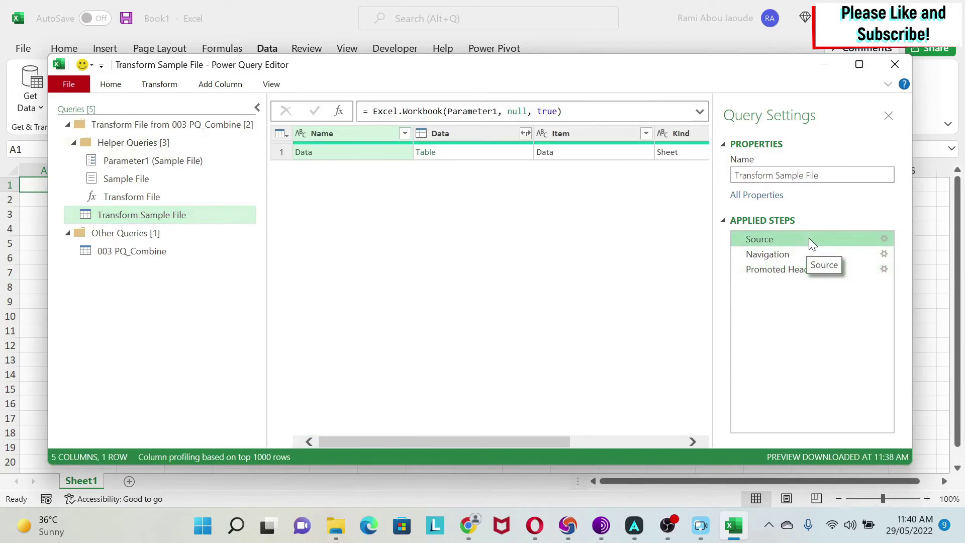
pyautogui.click(810, 254)
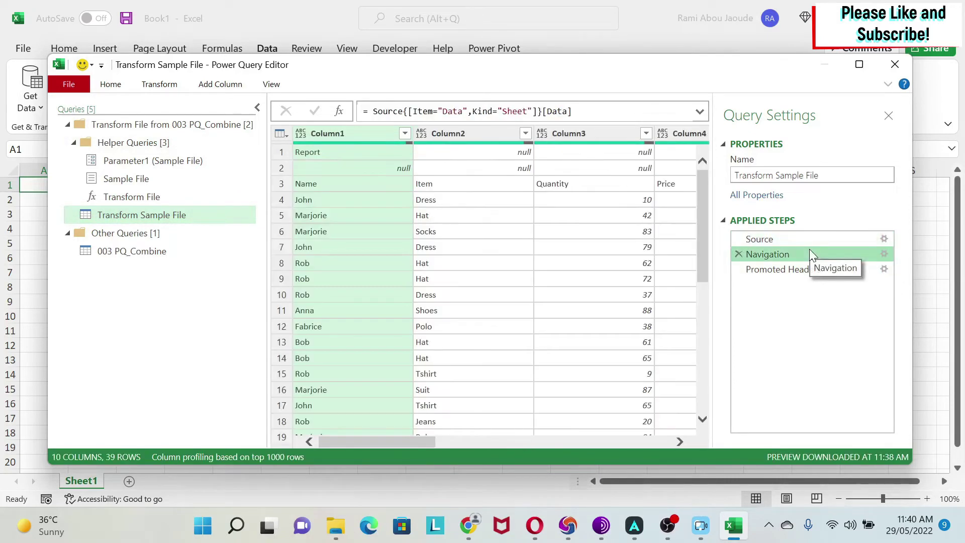
# - Insert a step after Navigation removing the empty Column6 through Column10, leaving 5 columns
pyautogui.click(827, 267)
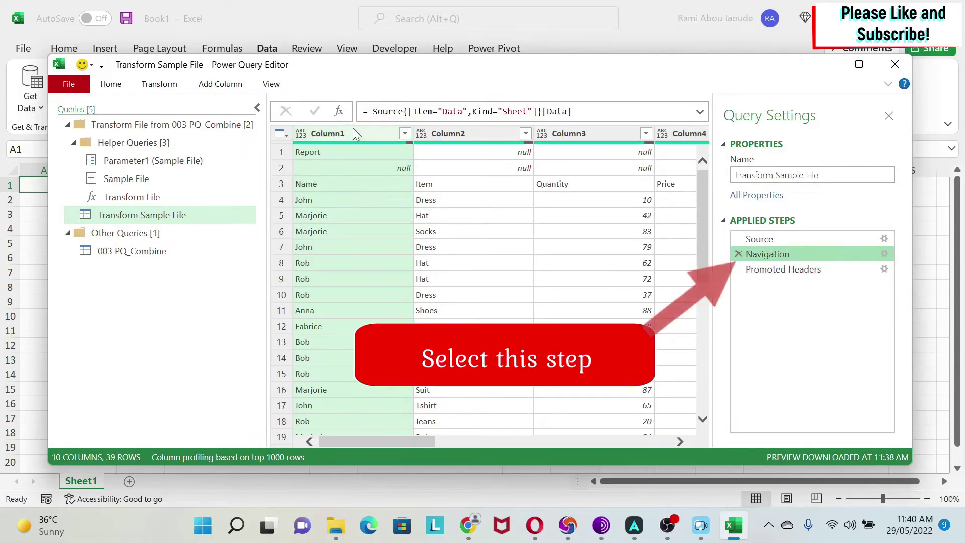
pyautogui.moveTo(390, 444); pyautogui.dragTo(559, 447)
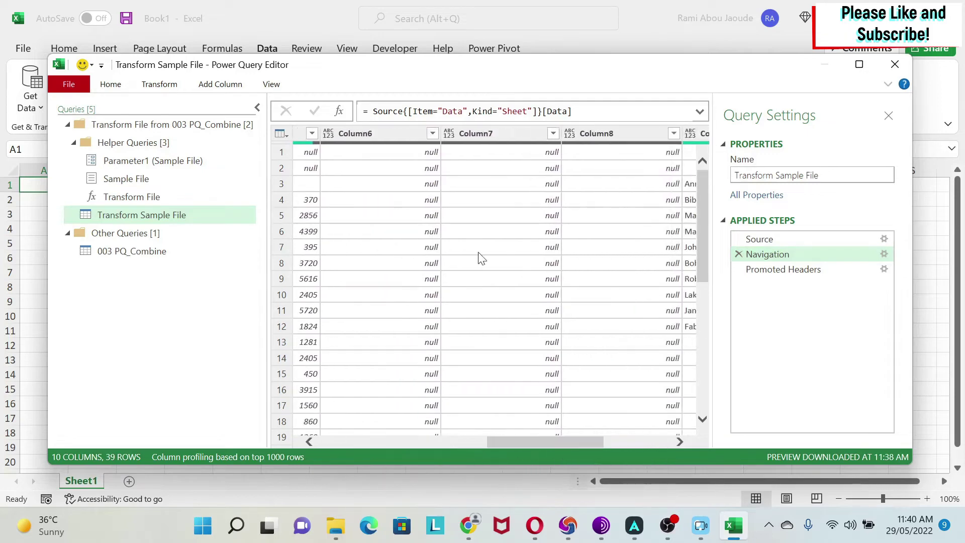
pyautogui.click(394, 132)
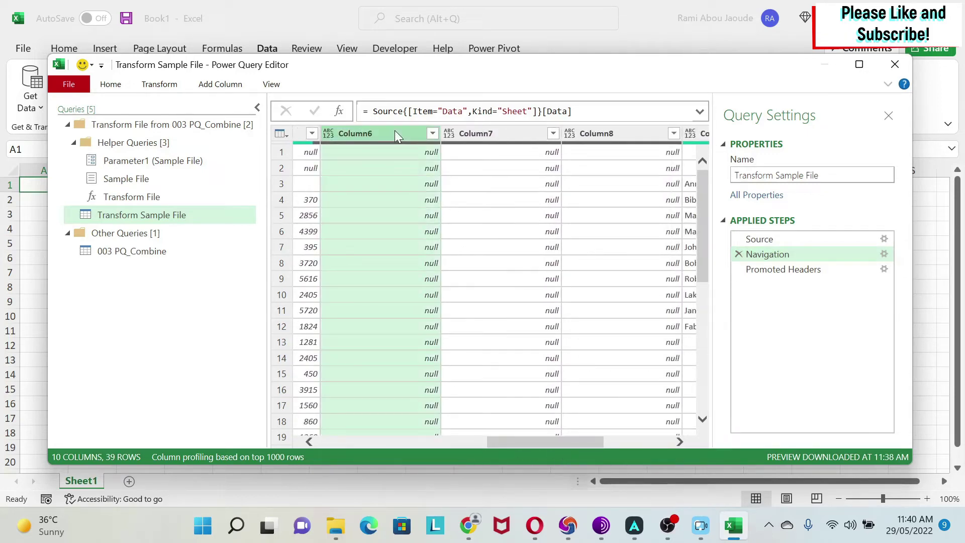
pyautogui.press('shift')
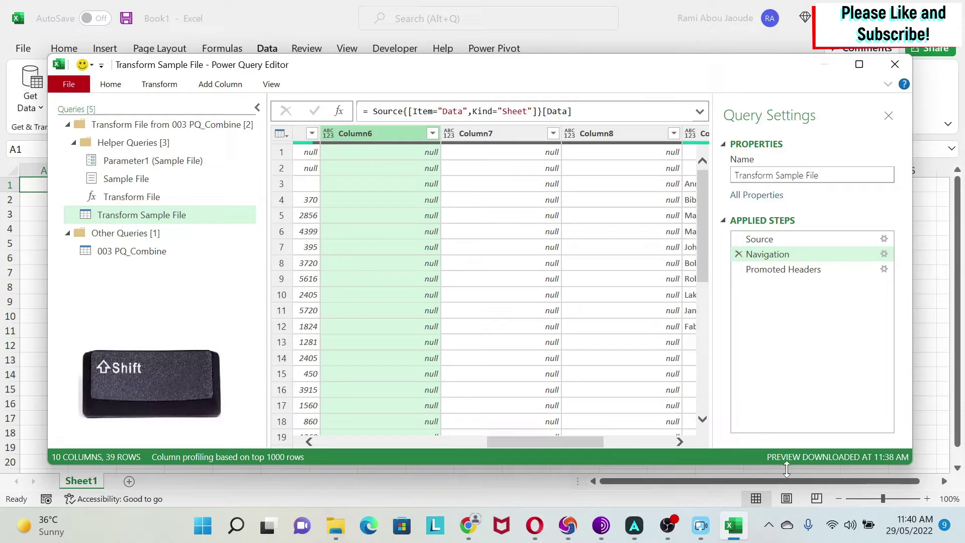
pyautogui.click(680, 442)
pyautogui.click(680, 441)
pyautogui.click(679, 442)
pyautogui.click(680, 442)
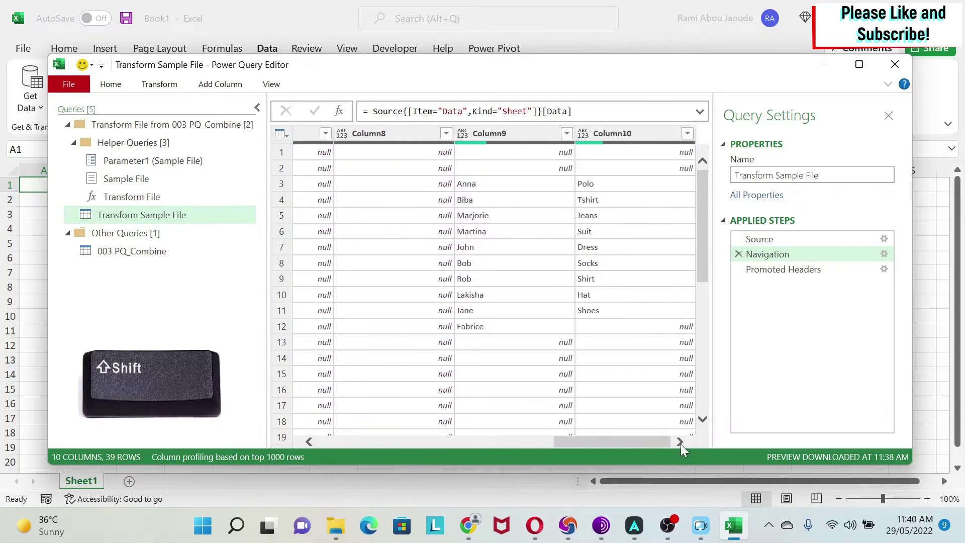
pyautogui.keyDown('shift'); pyautogui.click(625, 131); pyautogui.keyUp('shift')
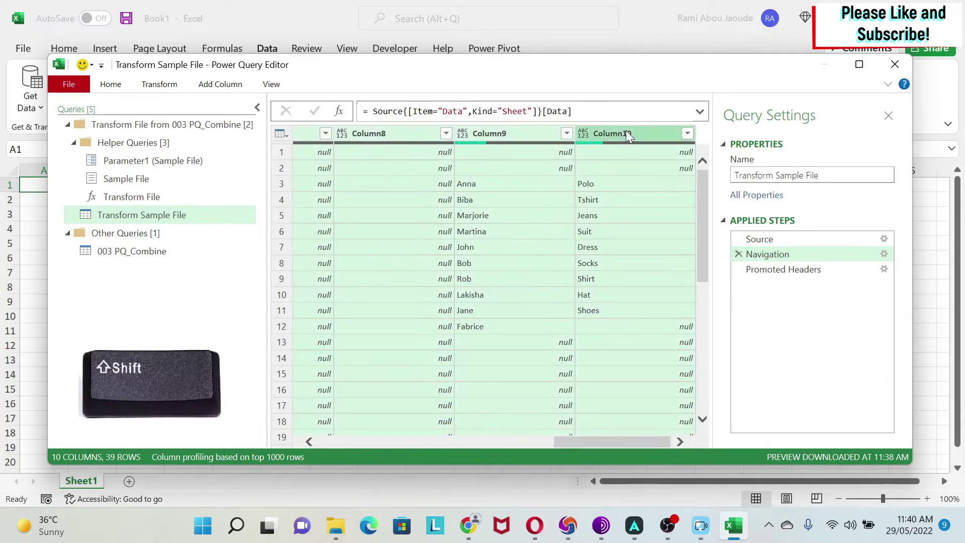
pyautogui.rightClick(626, 131)
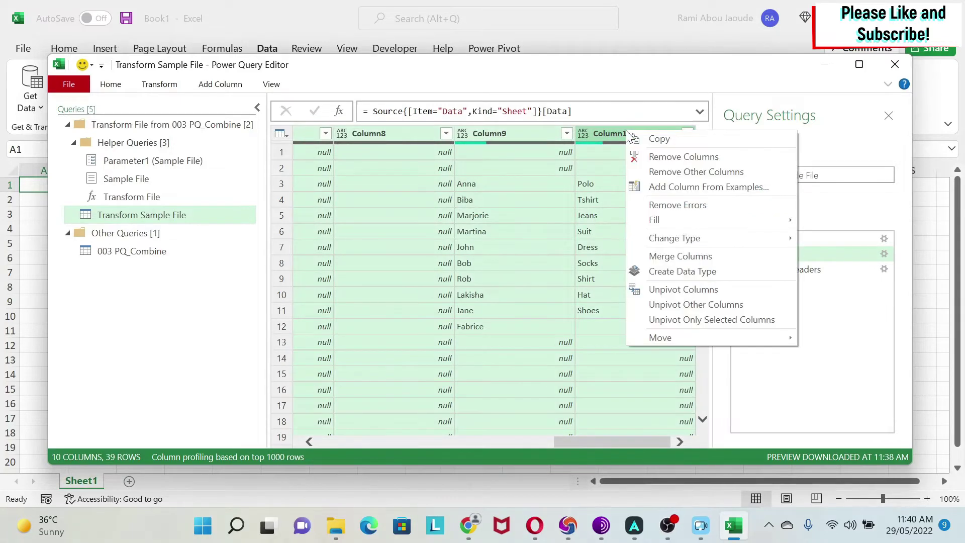
pyautogui.click(718, 160)
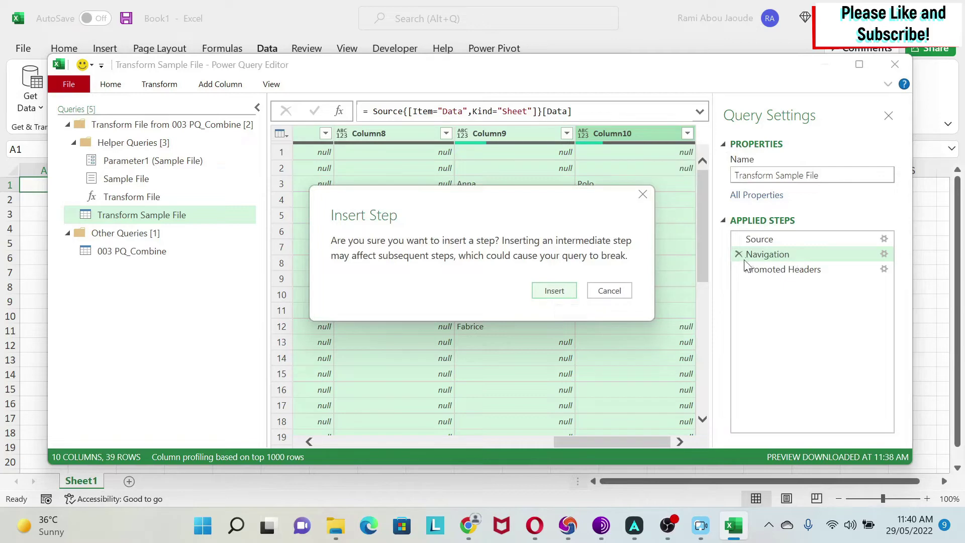
pyautogui.click(563, 294)
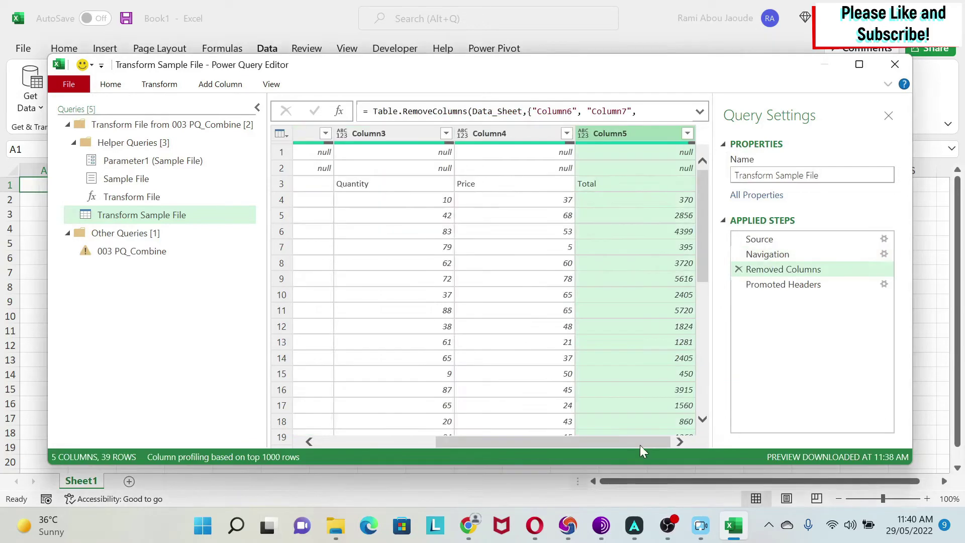
# - Uncheck (null) in the Column1 filter to keep 37 rows
pyautogui.moveTo(641, 444); pyautogui.dragTo(488, 442)
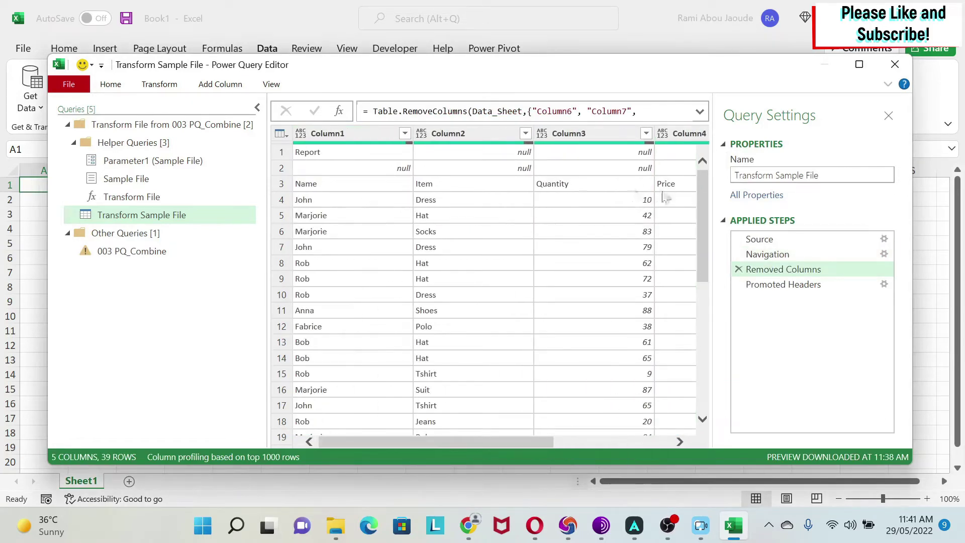
pyautogui.moveTo(705, 209)
pyautogui.mouseDown()
pyautogui.moveTo(706, 335)
pyautogui.moveTo(704, 207)
pyautogui.mouseUp()
pyautogui.click(405, 134)
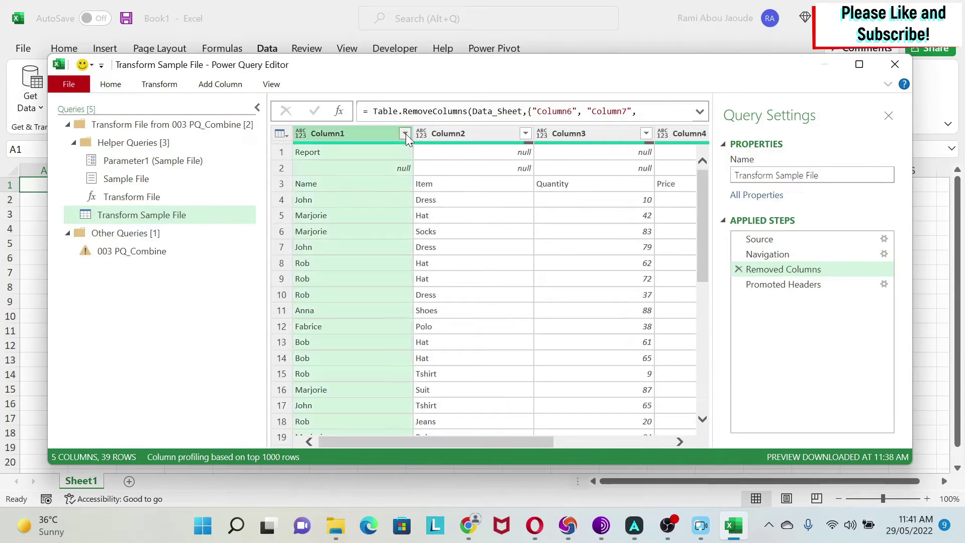
pyautogui.click(193, 307)
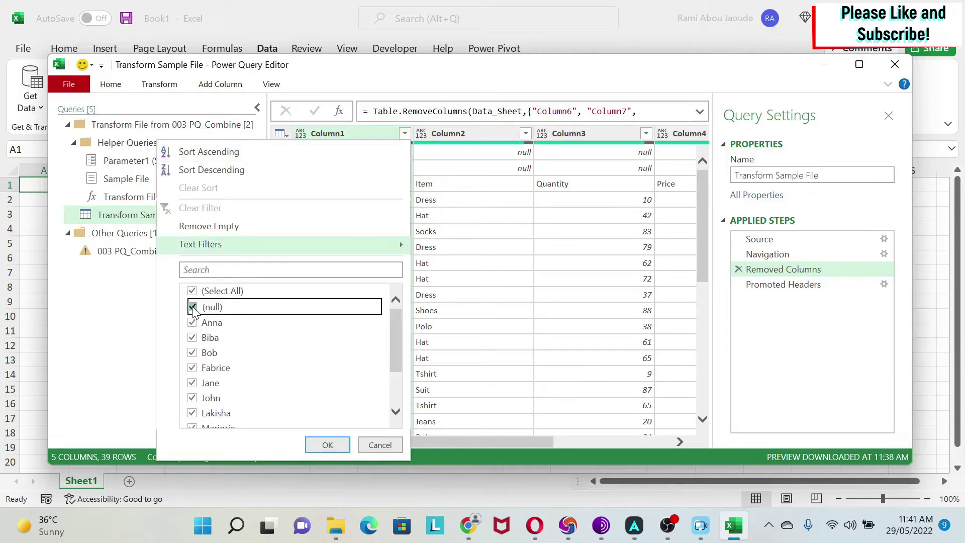
pyautogui.click(328, 444)
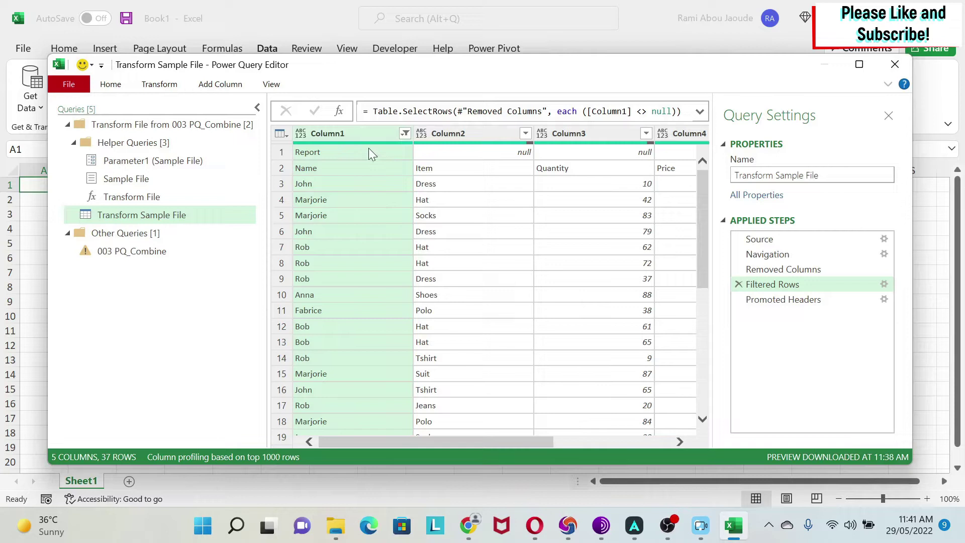
# - Exclude Column1 rows containing 'Report' and check headers Name, Item, Quantity, Price after promotion
pyautogui.click(405, 133)
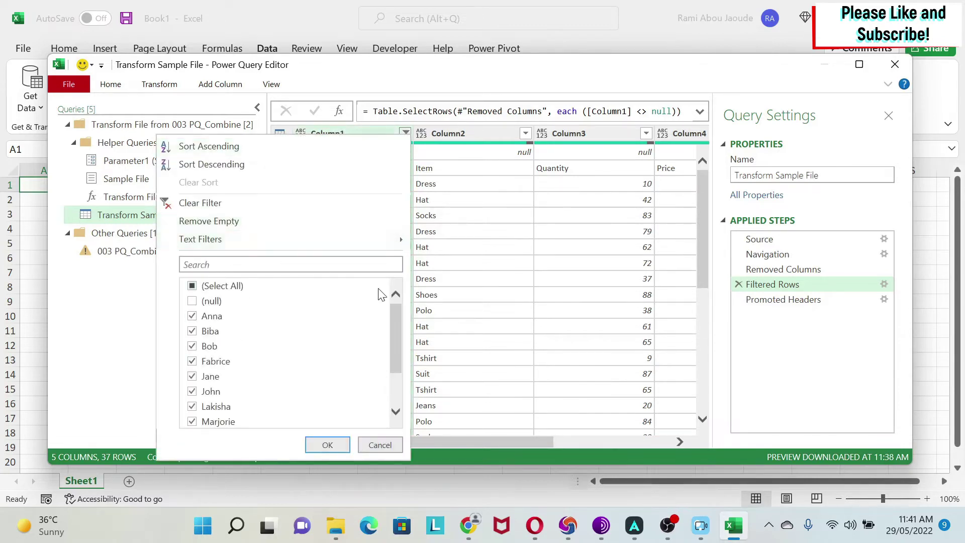
pyautogui.scroll(-2, 400, 317)
pyautogui.scroll(2, 401, 384)
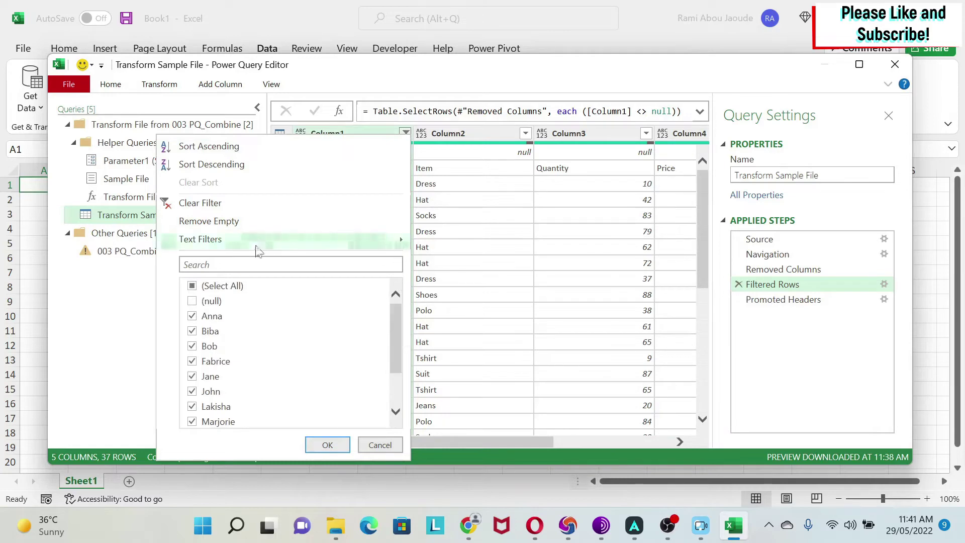
pyautogui.moveTo(255, 245)
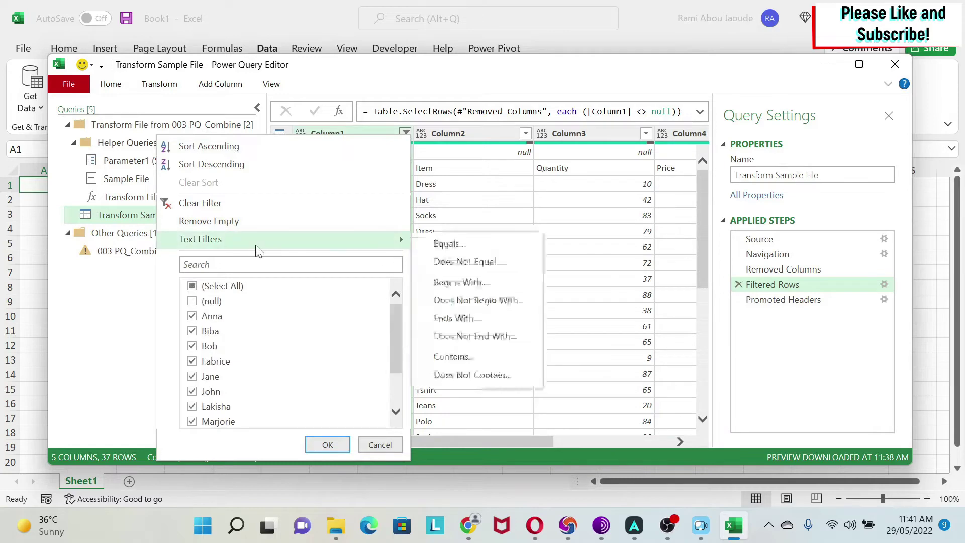
pyautogui.click(480, 374)
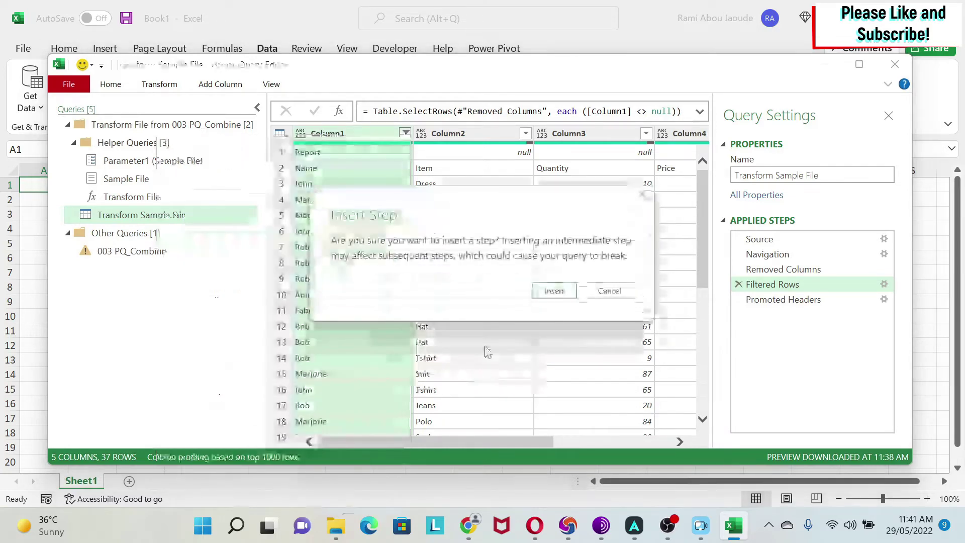
pyautogui.click(554, 292)
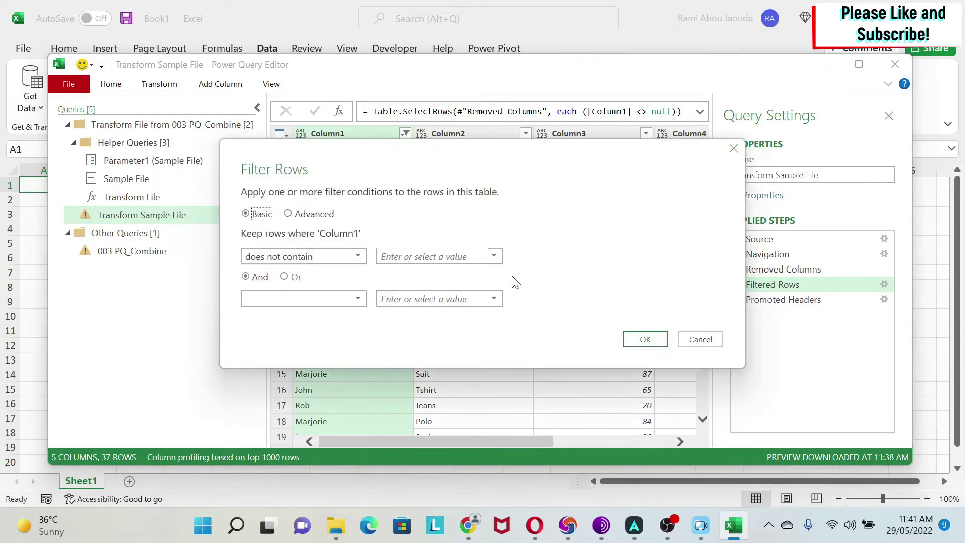
pyautogui.click(440, 257)
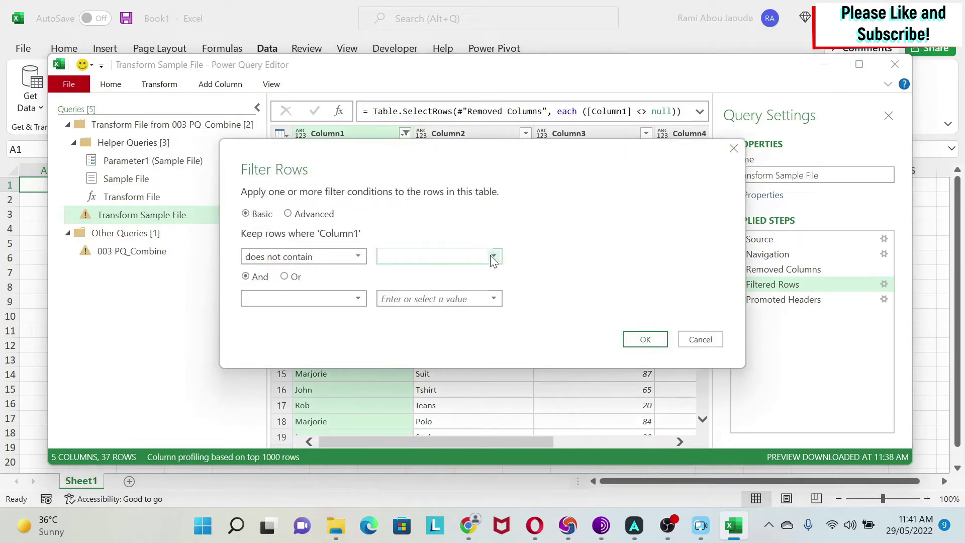
pyautogui.write('Report')
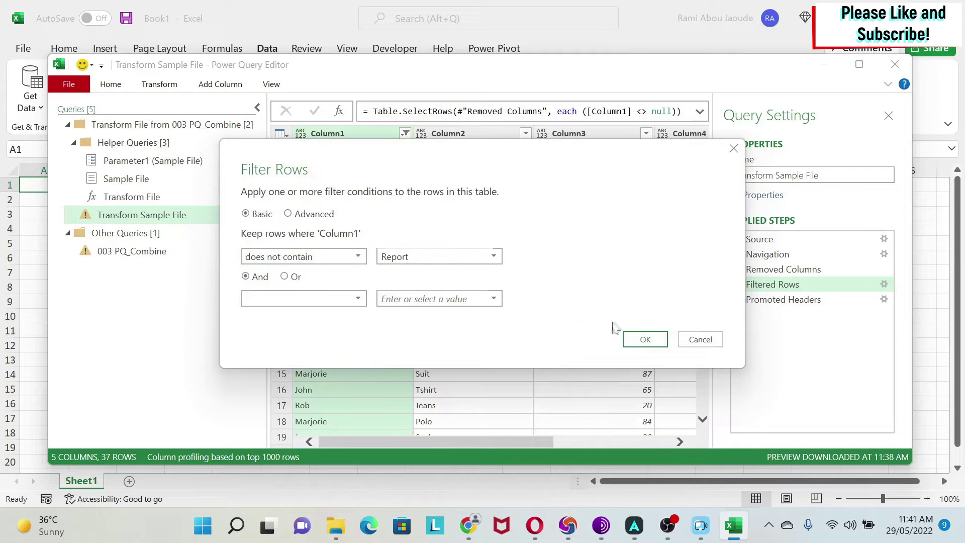
pyautogui.click(645, 340)
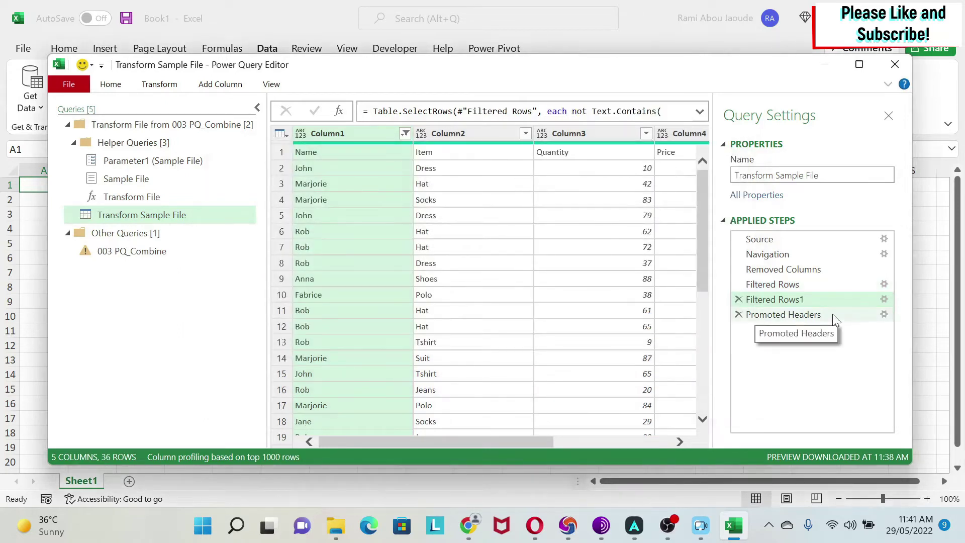
pyautogui.click(832, 314)
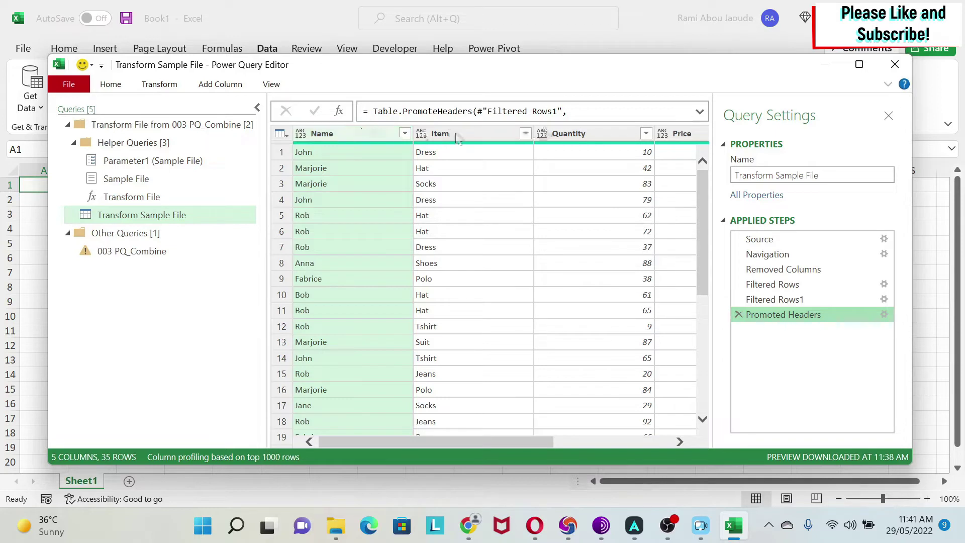
pyautogui.moveTo(457, 442); pyautogui.dragTo(380, 441)
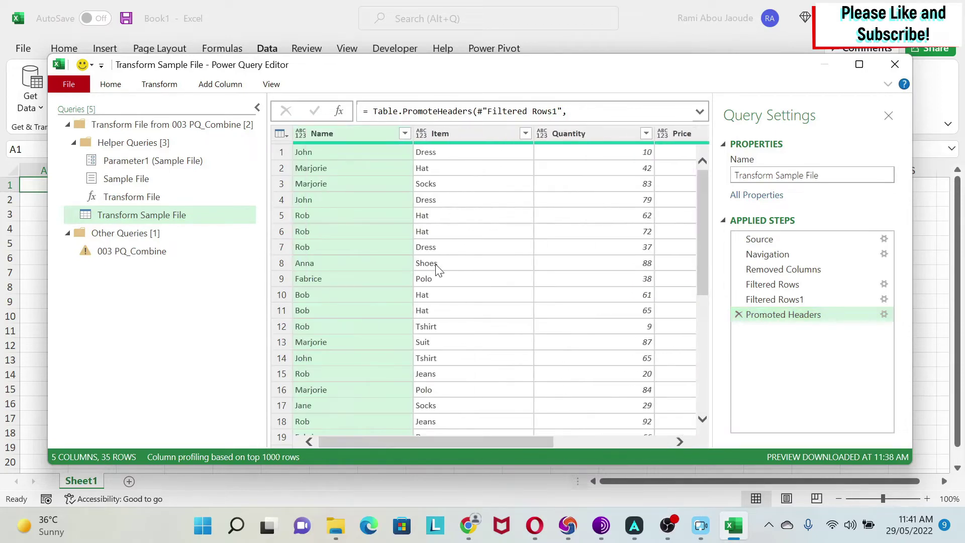
# - Delete the erroring Changed Type step from 003 PQ_Combine to restore its 6 columns and 105 rows
pyautogui.click(155, 253)
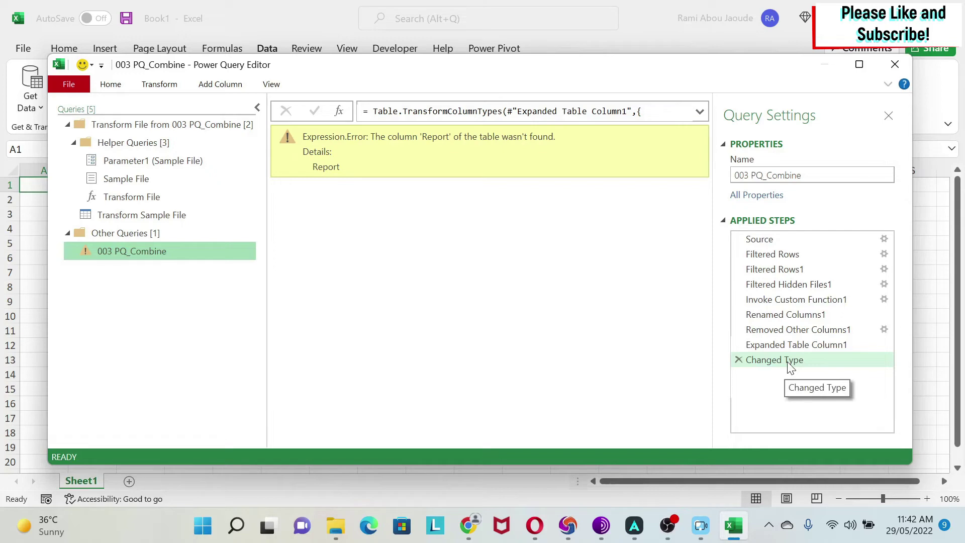
pyautogui.click(741, 361)
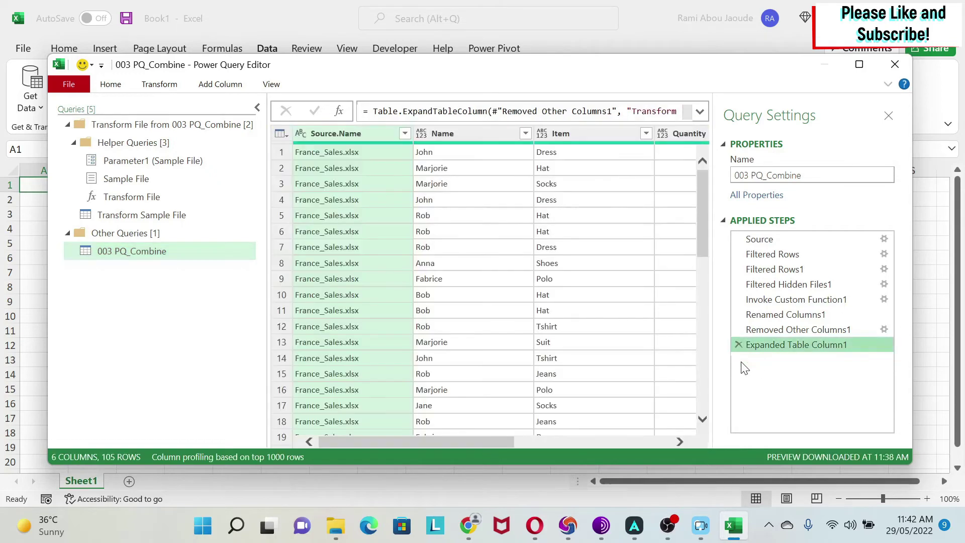
# - Run Detect Data Type on all columns of the Transform Sample File query
pyautogui.click(839, 299)
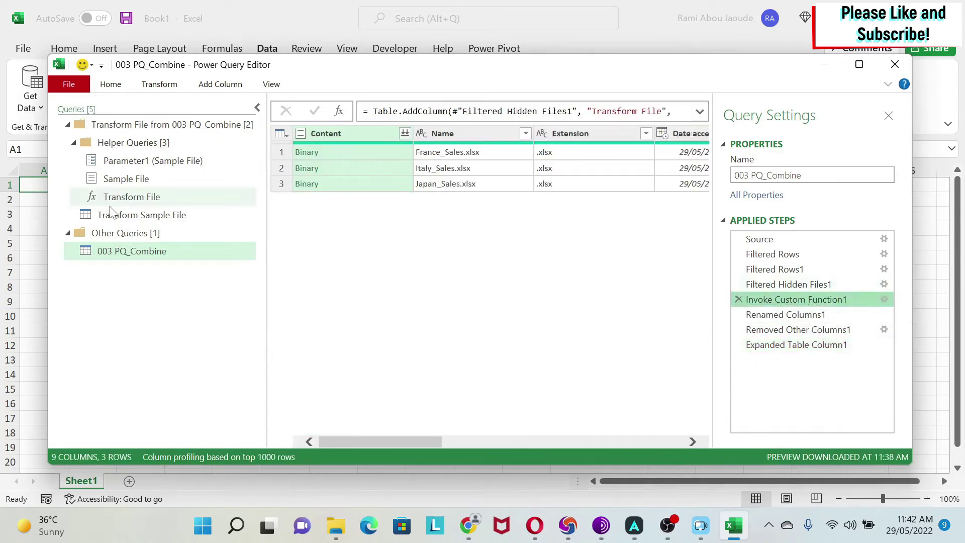
pyautogui.click(151, 216)
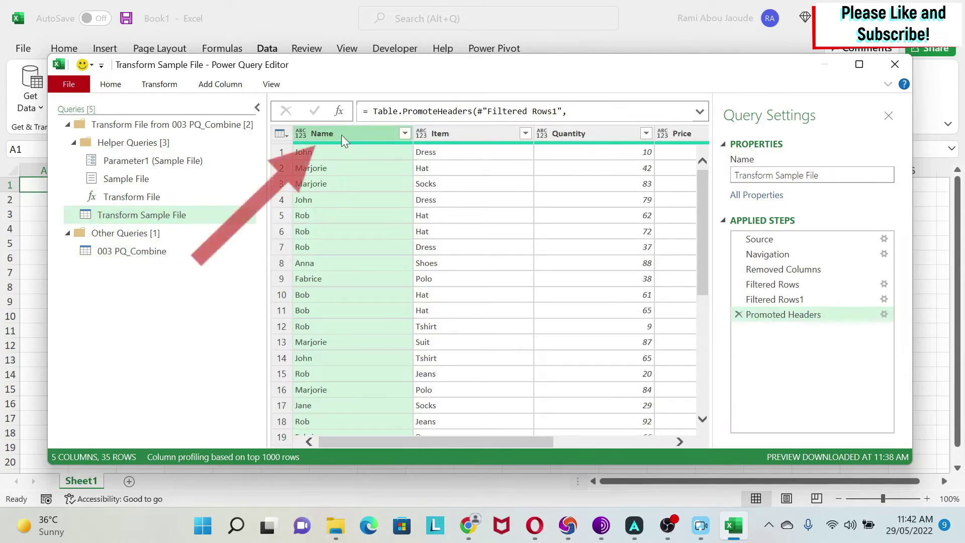
pyautogui.hotkey('ctrl', 'a')
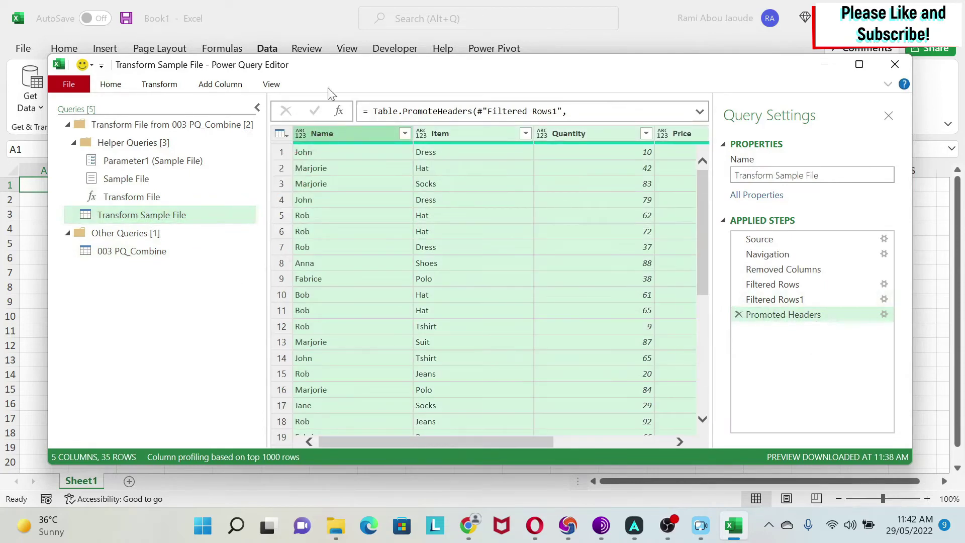
pyautogui.click(158, 84)
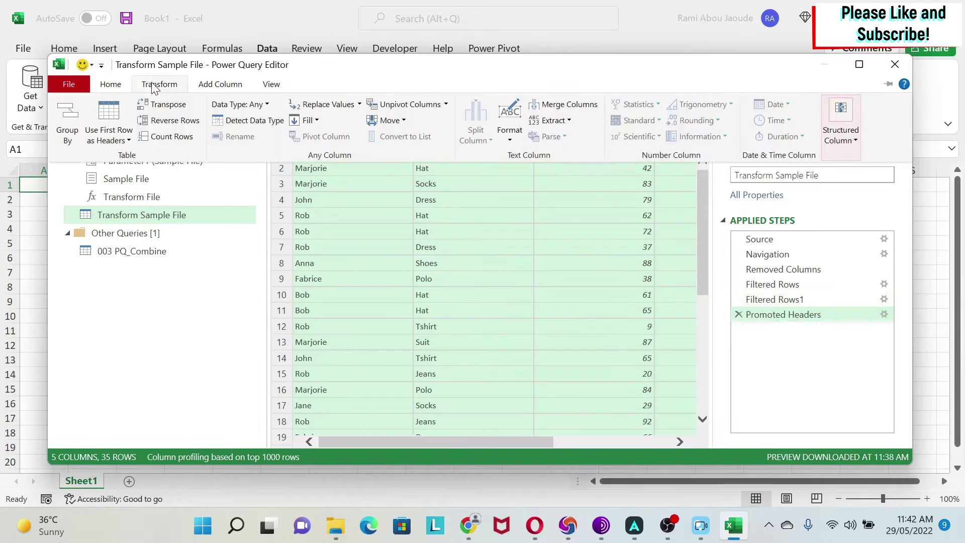
pyautogui.click(258, 121)
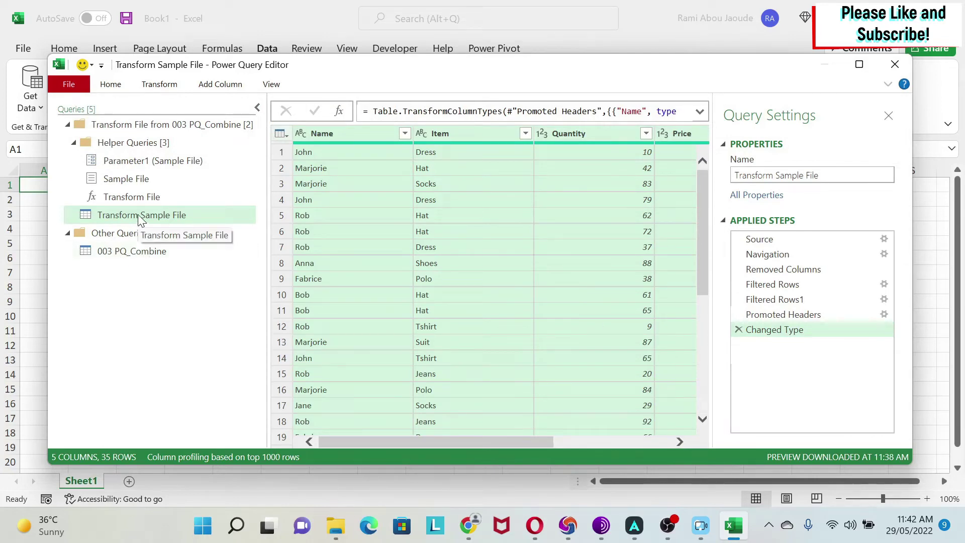
# - Extract the text before the '_' delimiter from 003 PQ_Combine's Source.Name column
pyautogui.click(128, 251)
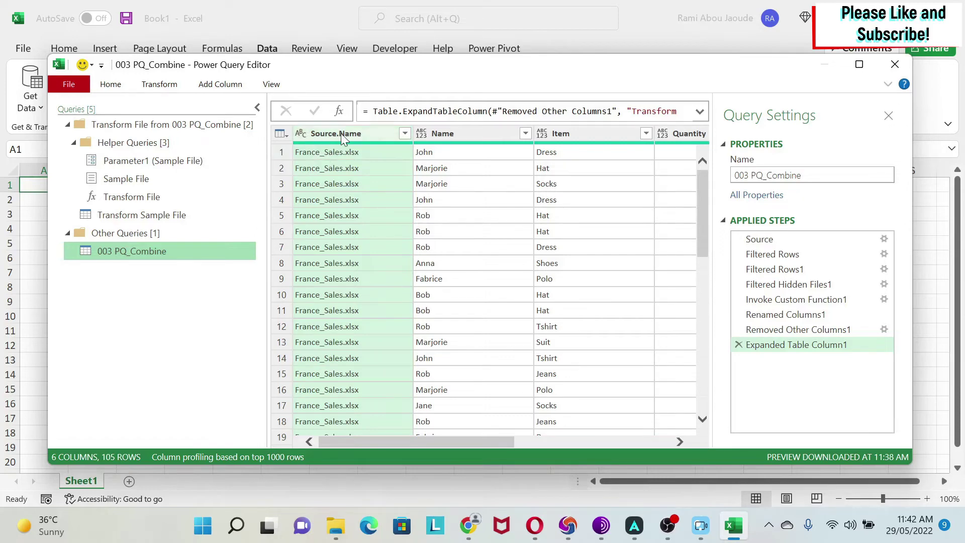
pyautogui.click(165, 85)
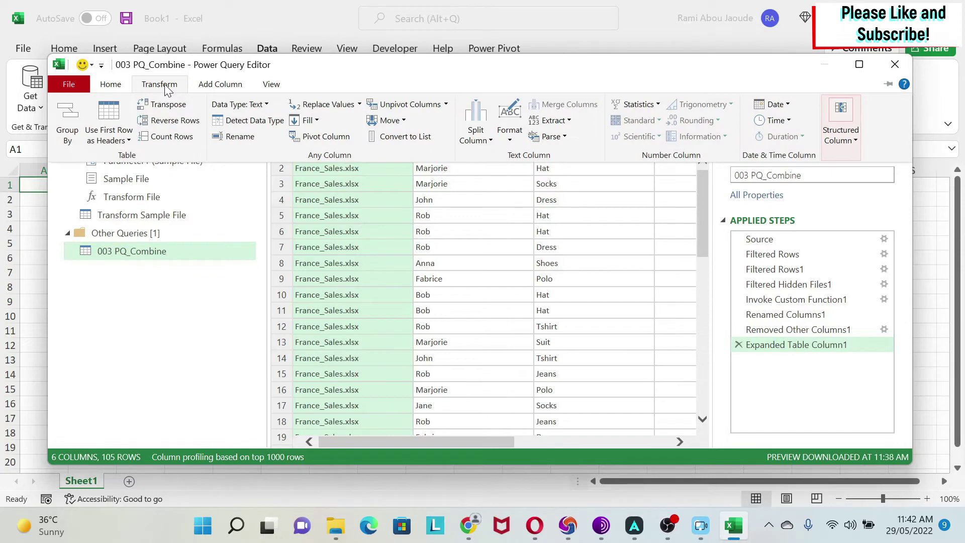
pyautogui.click(563, 121)
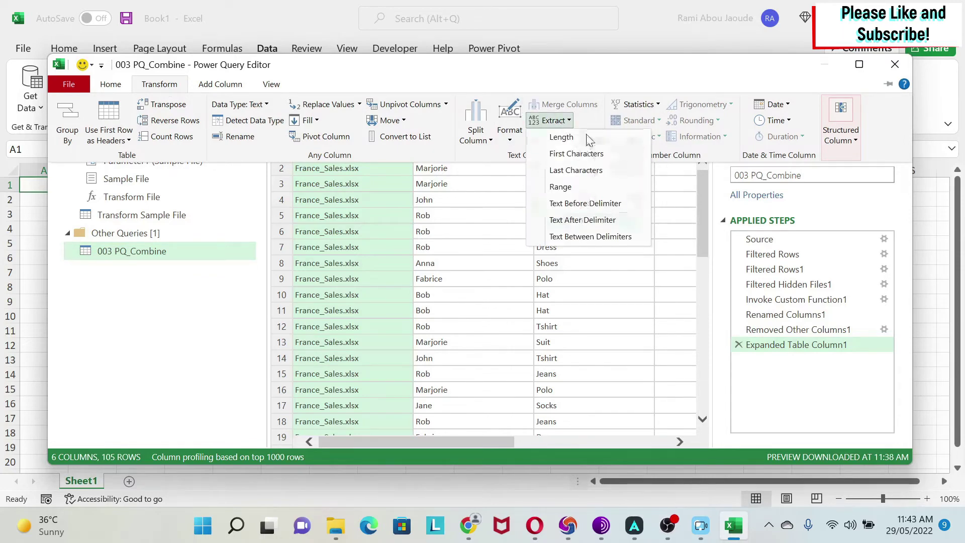
pyautogui.click(605, 210)
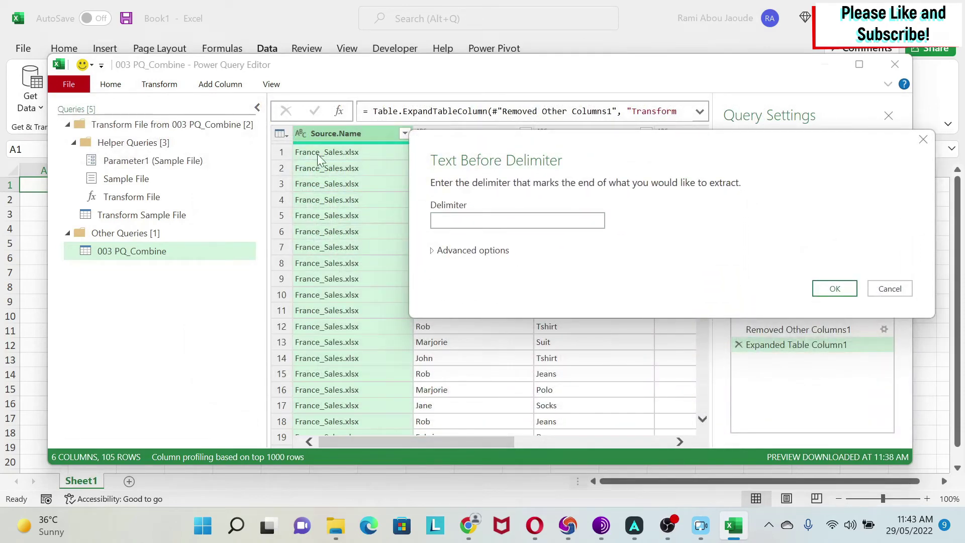
pyautogui.click(452, 218)
pyautogui.write('_')
pyautogui.click(834, 290)
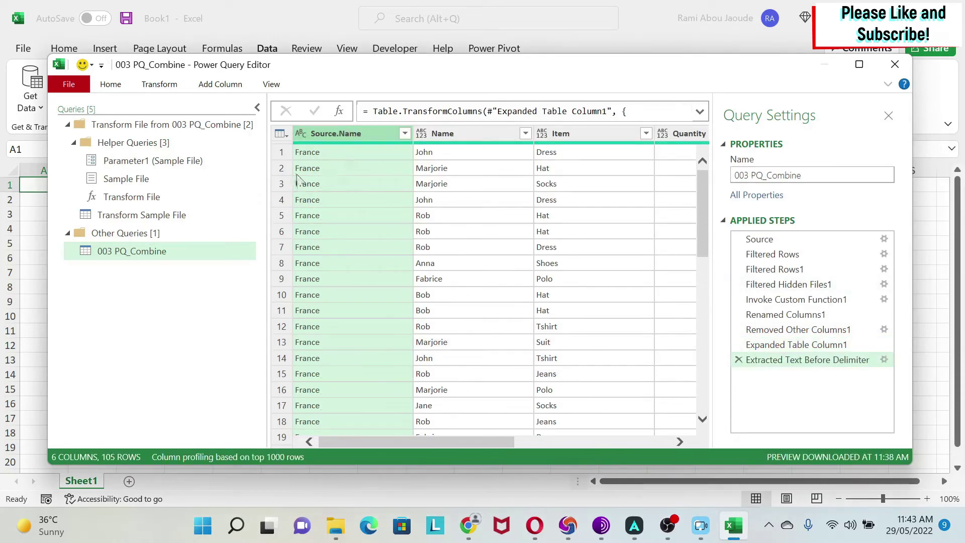
# - Rename the extracted Source.Name column to Country
pyautogui.doubleClick(342, 134)
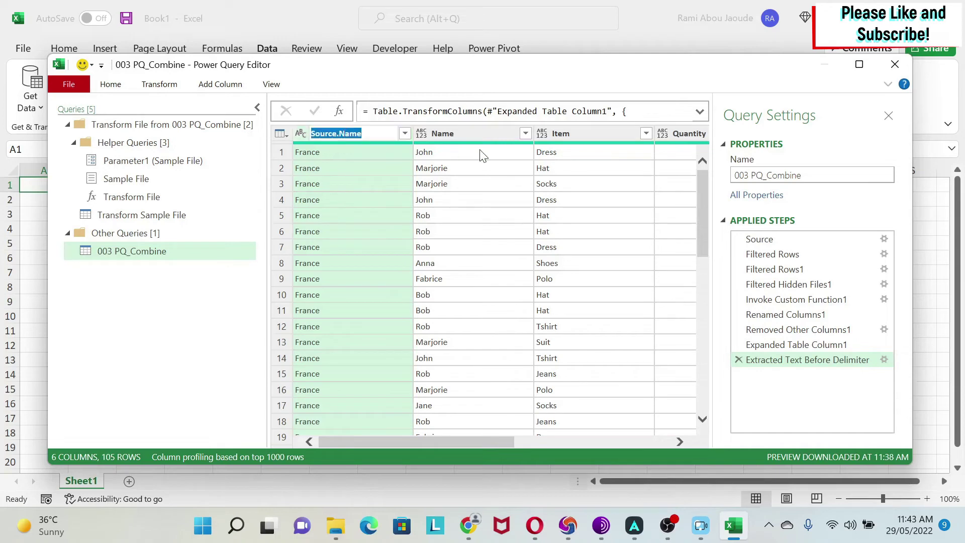
pyautogui.write('c')
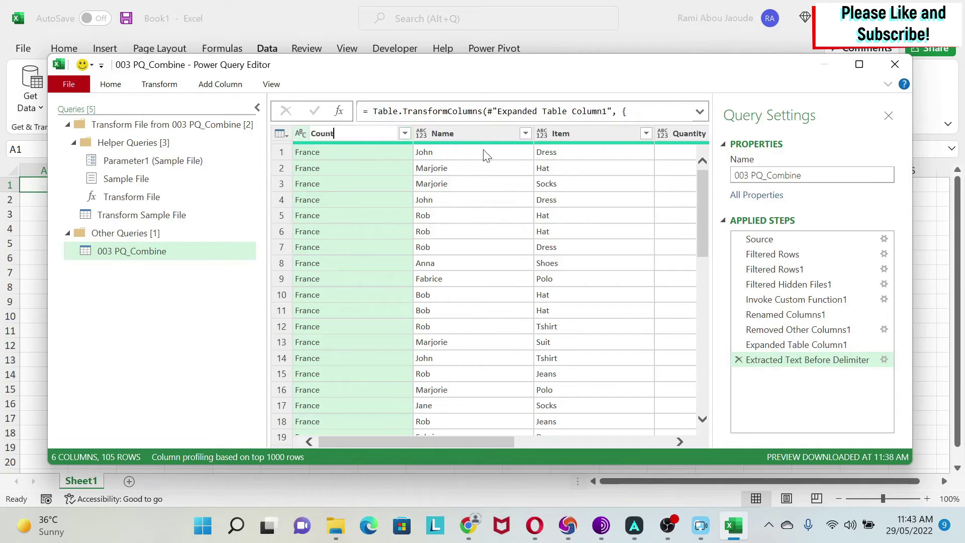
pyautogui.press('Return')
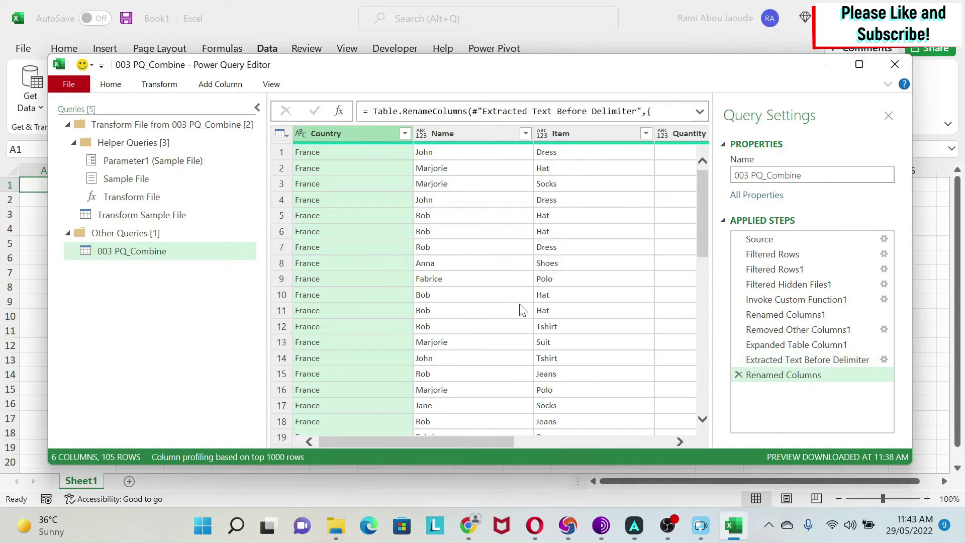
pyautogui.click(79, 88)
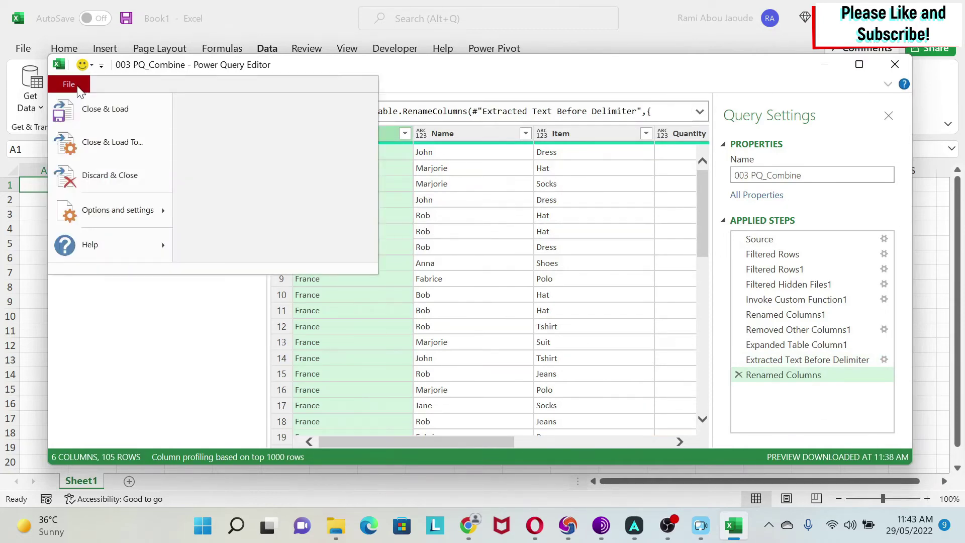
# - Close and load the query as a PivotTable Report at Sheet1!$A$1
pyautogui.click(144, 147)
pyautogui.click(454, 204)
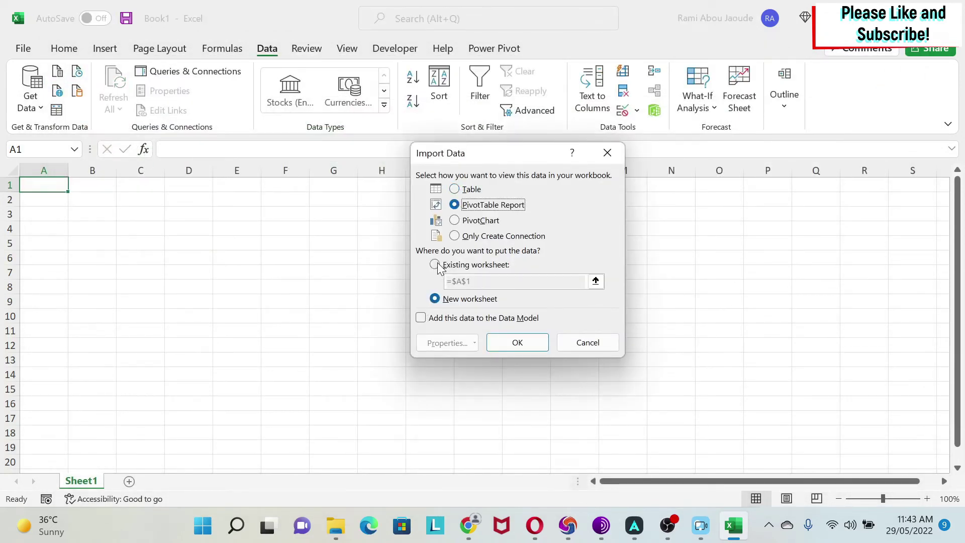
pyautogui.click(436, 265)
pyautogui.click(595, 281)
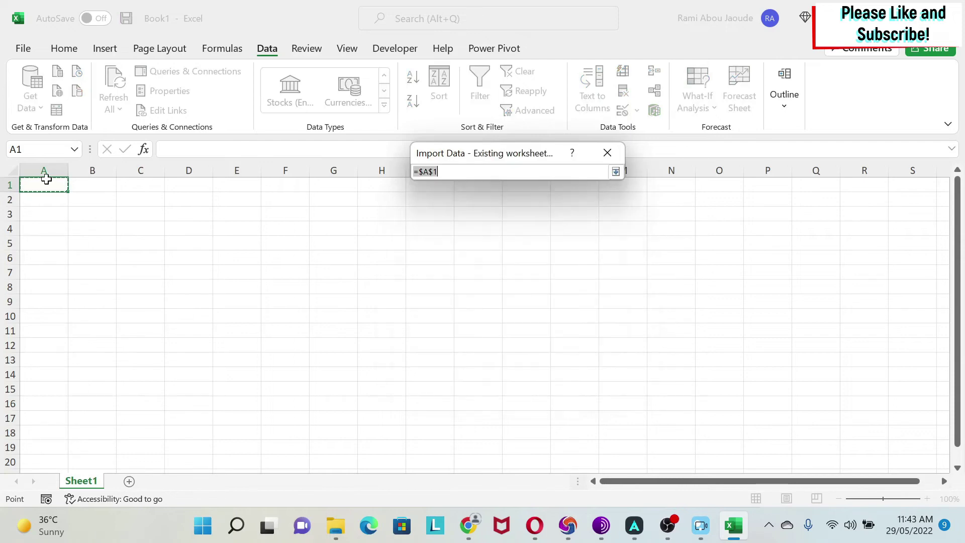
pyautogui.click(44, 184)
pyautogui.click(617, 170)
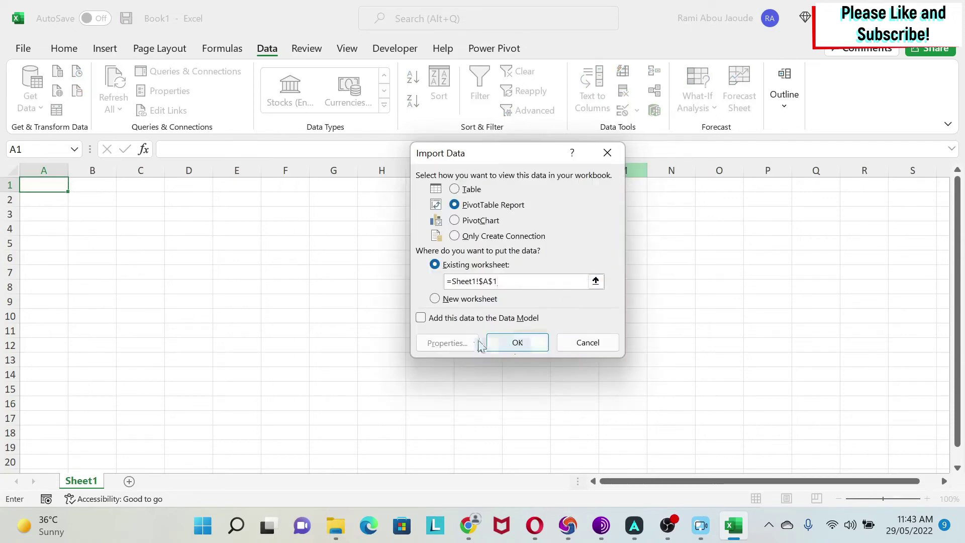
pyautogui.click(522, 345)
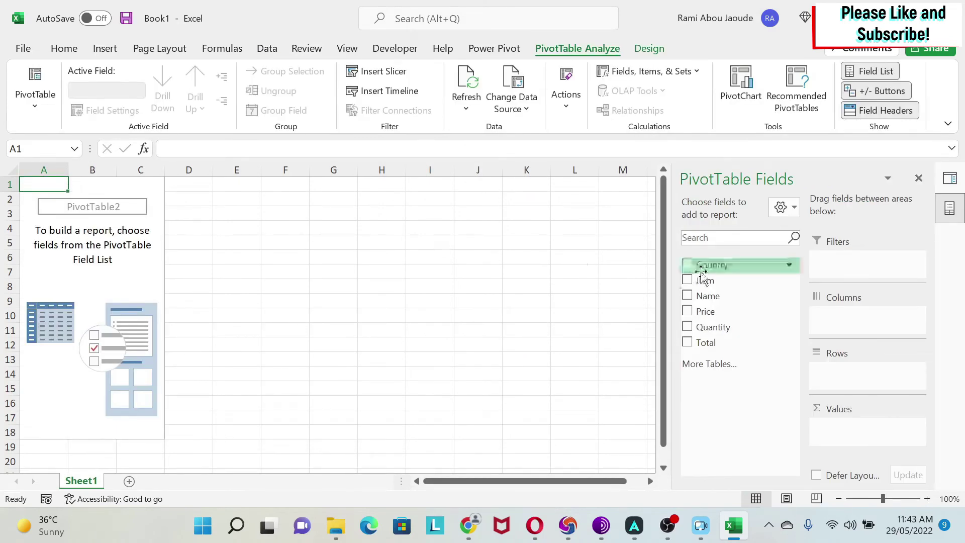
# - Lay out the pivot with Country in Rows, Name in Columns and Sum of Total in Values
pyautogui.moveTo(718, 271); pyautogui.dragTo(869, 377)
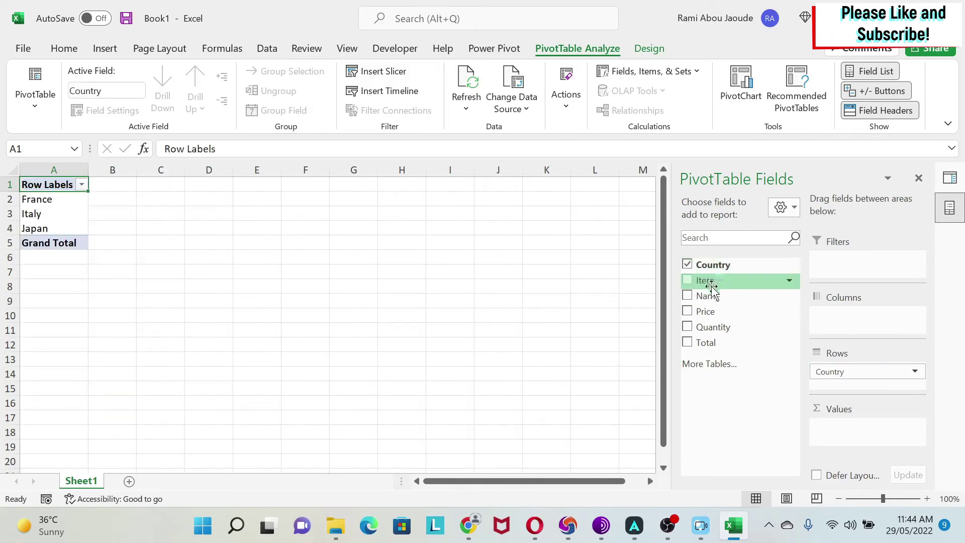
pyautogui.moveTo(717, 297); pyautogui.dragTo(874, 328)
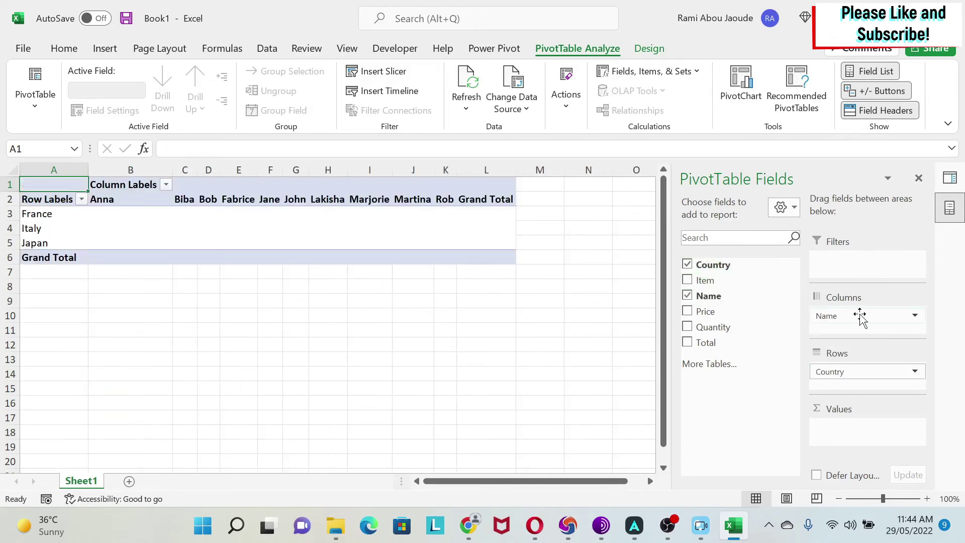
pyautogui.moveTo(719, 347); pyautogui.dragTo(865, 431)
# - Format the pivot values B3:L6 with Comma Style and no decimal places
pyautogui.moveTo(143, 207); pyautogui.dragTo(505, 257)
pyautogui.click(64, 49)
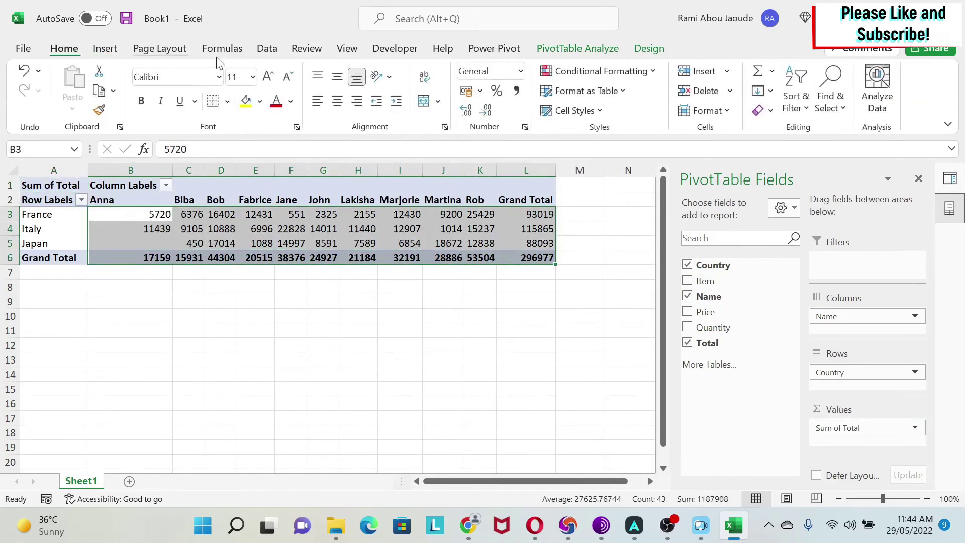
pyautogui.click(516, 91)
pyautogui.click(486, 112)
pyautogui.click(486, 112)
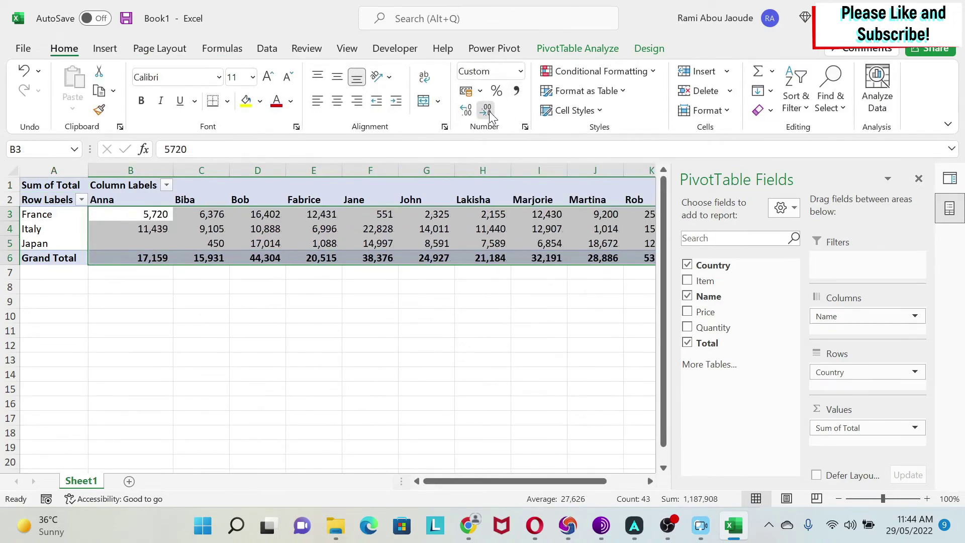
pyautogui.moveTo(131, 171); pyautogui.dragTo(582, 166)
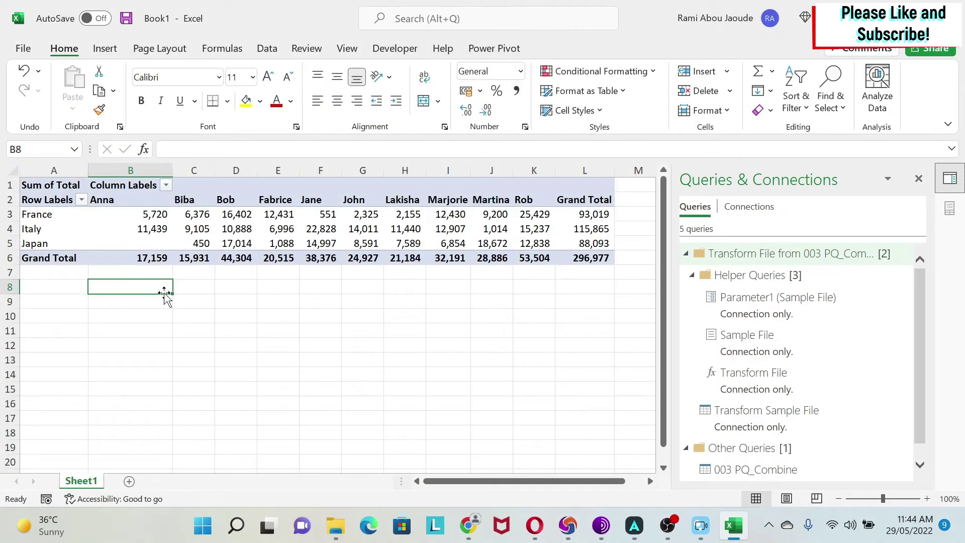
# - Move Germany_Sales.xlsx into the 003.PQ_Combine folder and open it from there
pyautogui.click(336, 525)
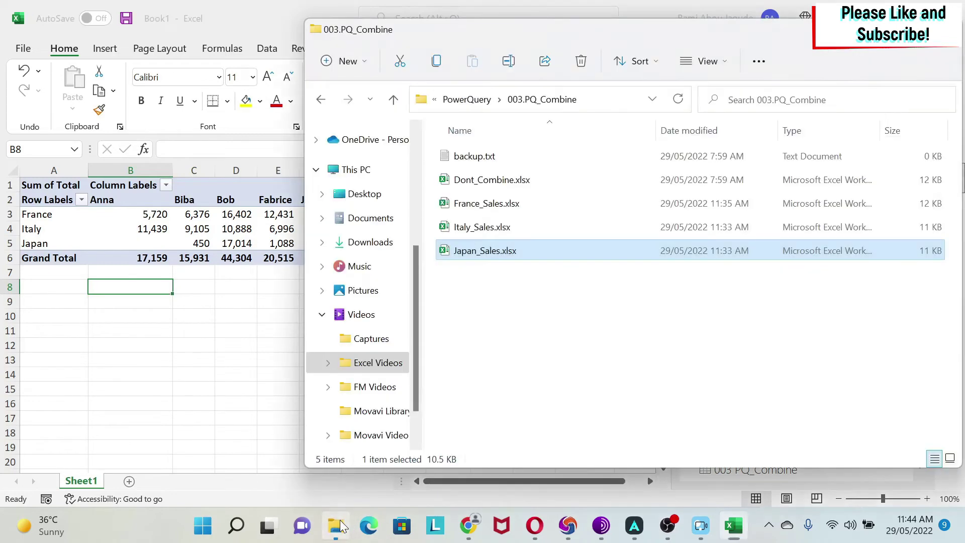
pyautogui.click(478, 100)
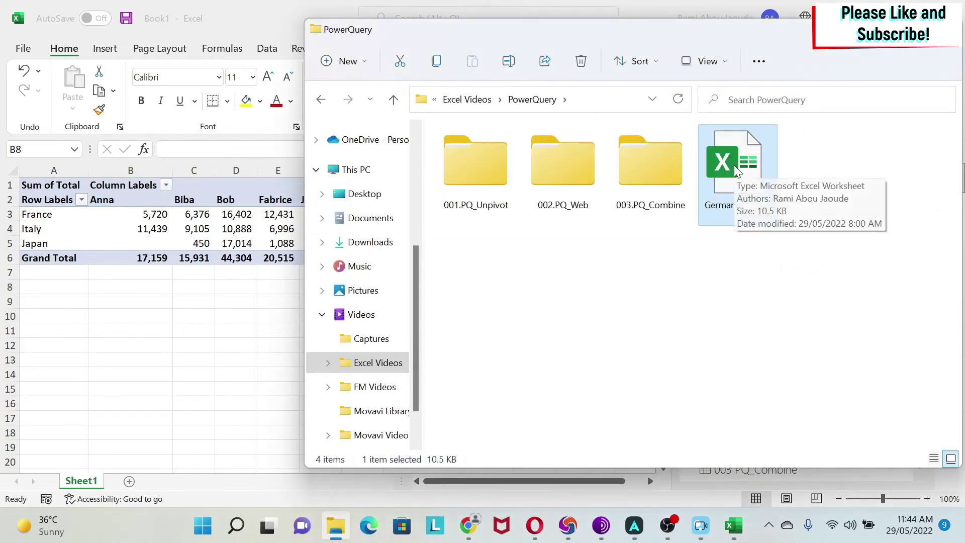
pyautogui.moveTo(733, 166); pyautogui.dragTo(661, 190)
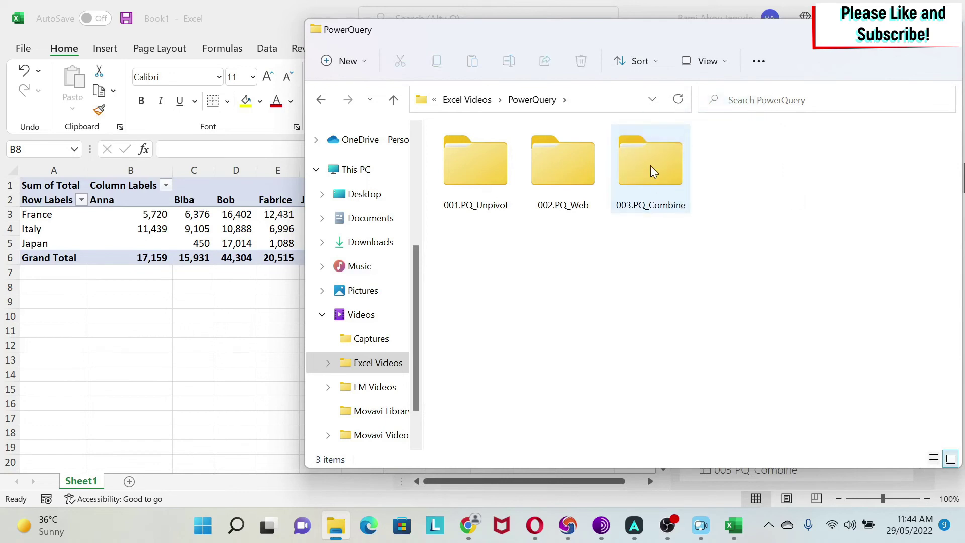
pyautogui.doubleClick(661, 190)
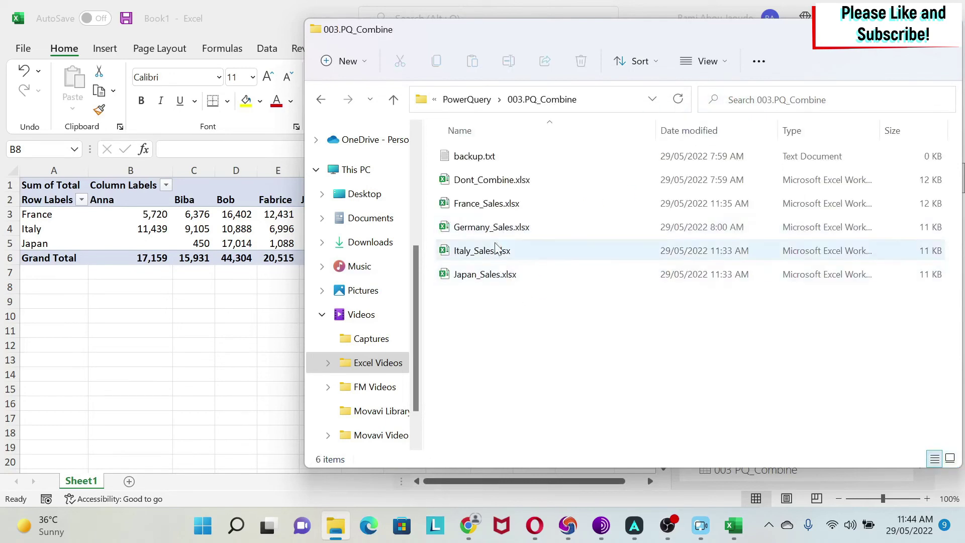
pyautogui.click(530, 227)
pyautogui.hotkey('alt', 'Tab')
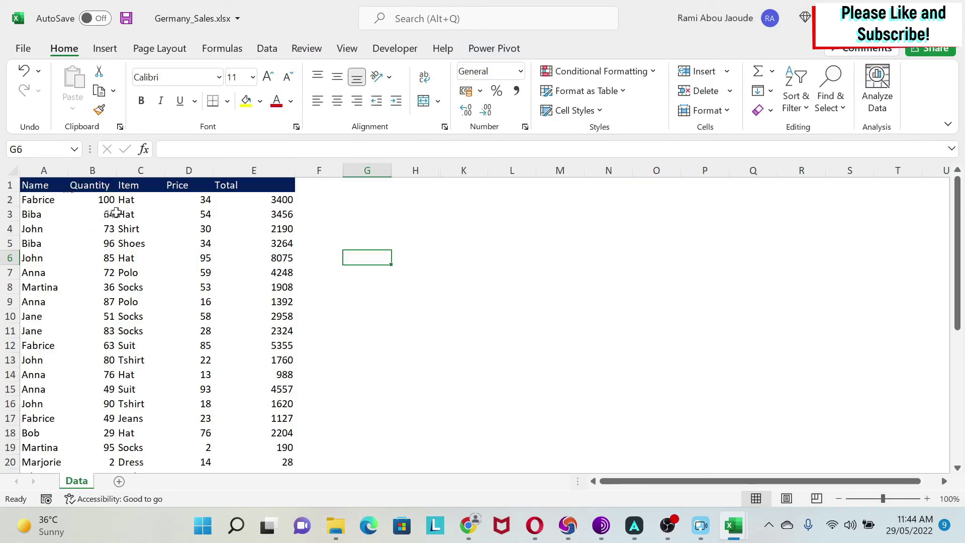
# - Check the Item column heading in Germany_Sales.xlsx, then return to the Book1 pivot table
pyautogui.press('Right')
pyautogui.press('Up')
pyautogui.press('Up')
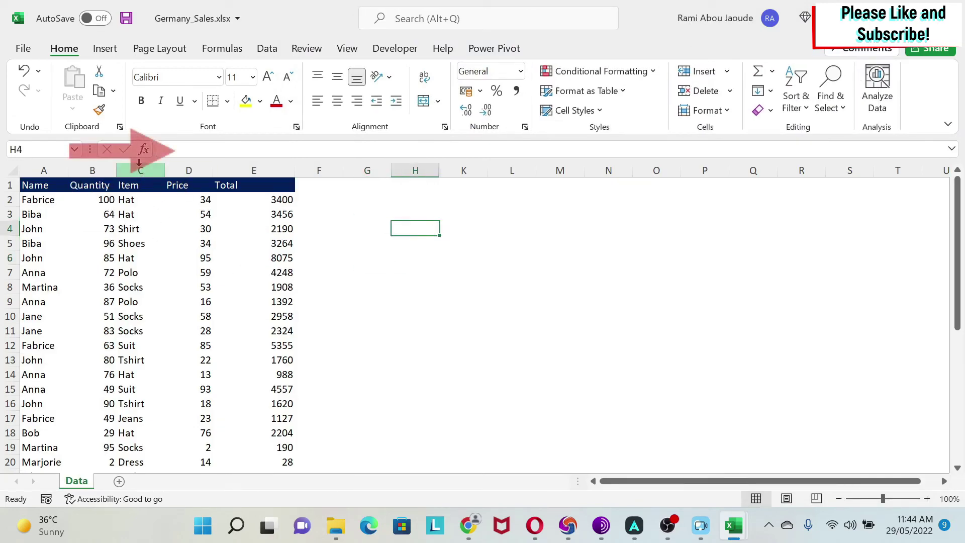
pyautogui.click(141, 170)
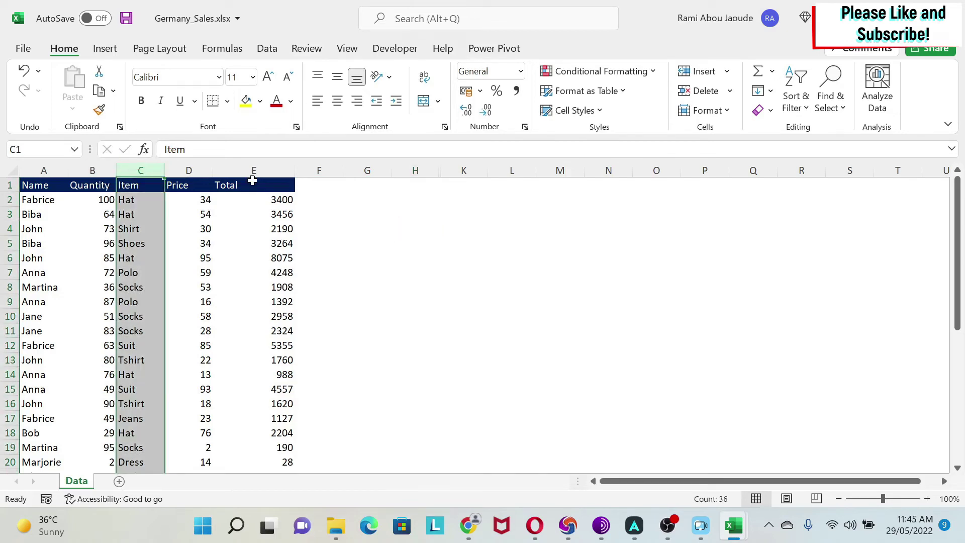
pyautogui.click(374, 229)
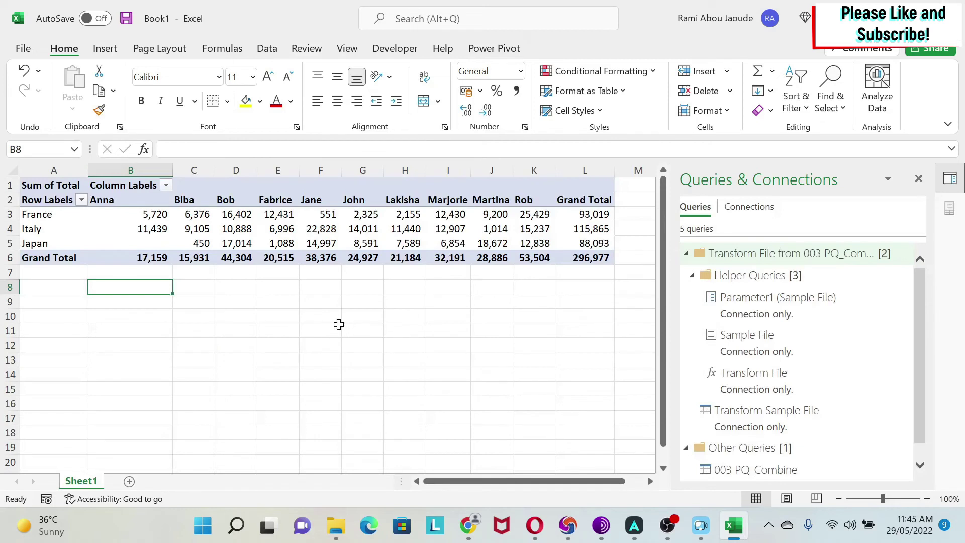
pyautogui.click(335, 327)
# - Refresh the pivot table and select the values of the new Germany row, totalling 85,941
pyautogui.click(197, 241)
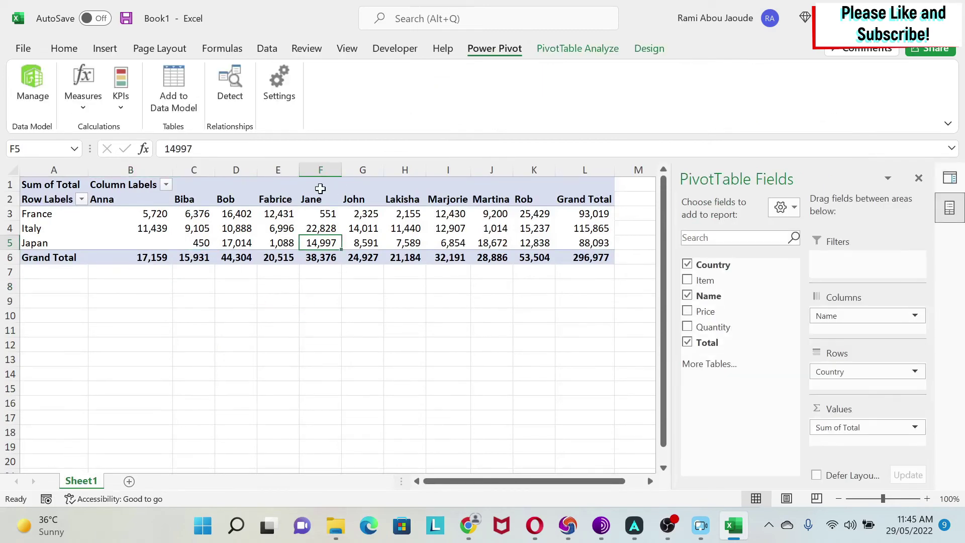
pyautogui.rightClick(317, 243)
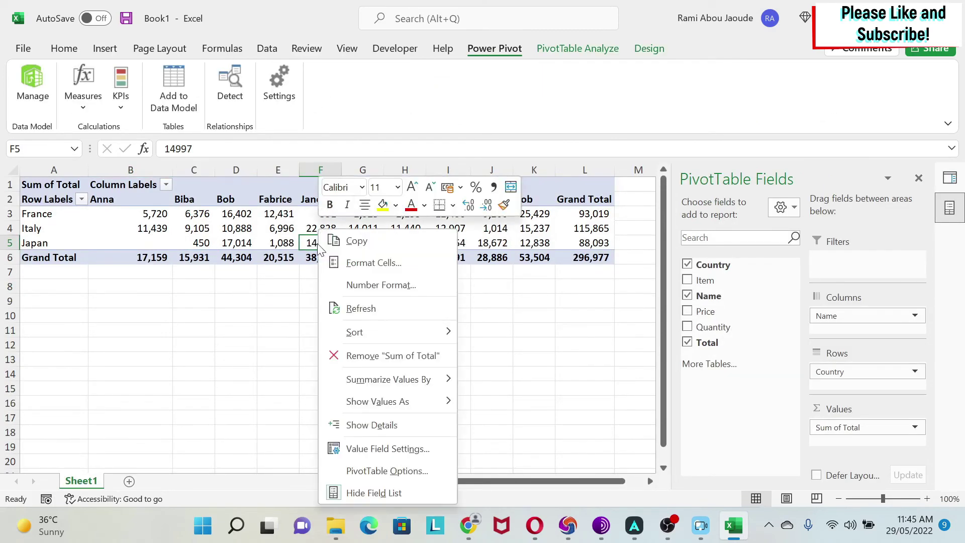
pyautogui.click(369, 308)
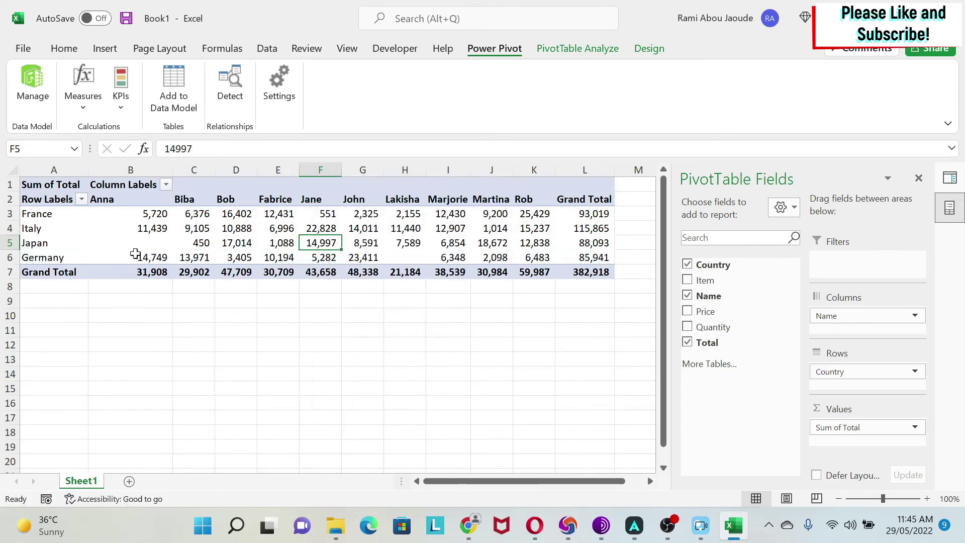
pyautogui.moveTo(135, 254); pyautogui.dragTo(588, 257)
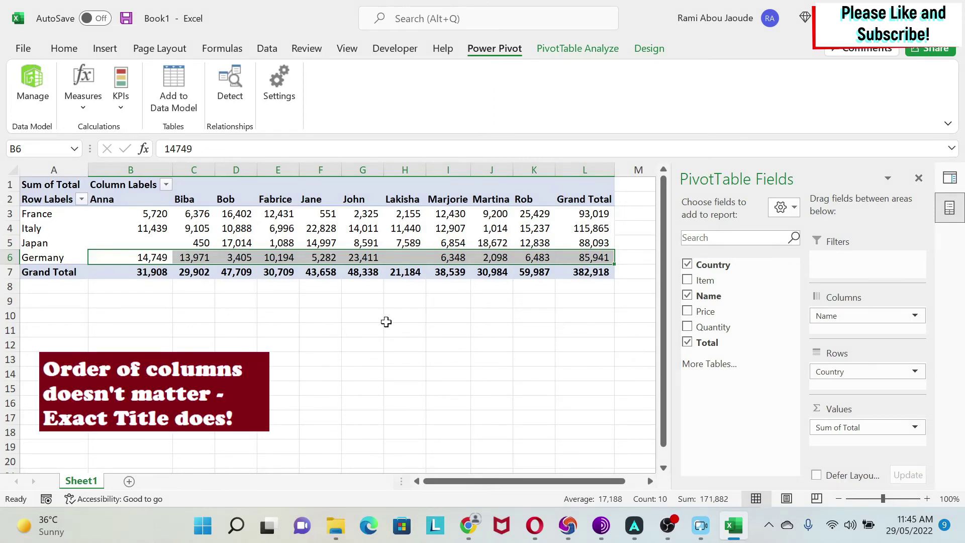
# - Change Germany_Sales's E1 header from Total to 'total', save, and return to Book1
pyautogui.click(335, 525)
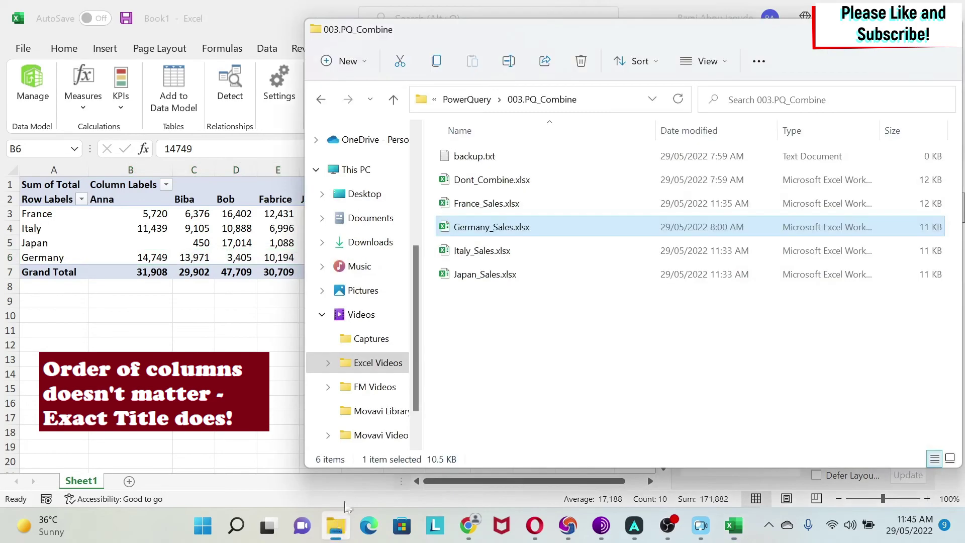
pyautogui.doubleClick(507, 229)
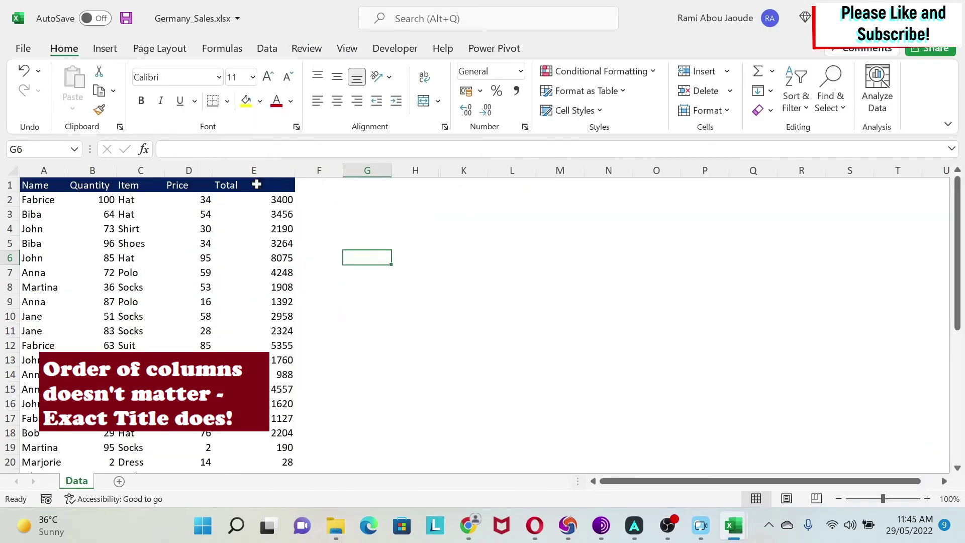
pyautogui.click(256, 185)
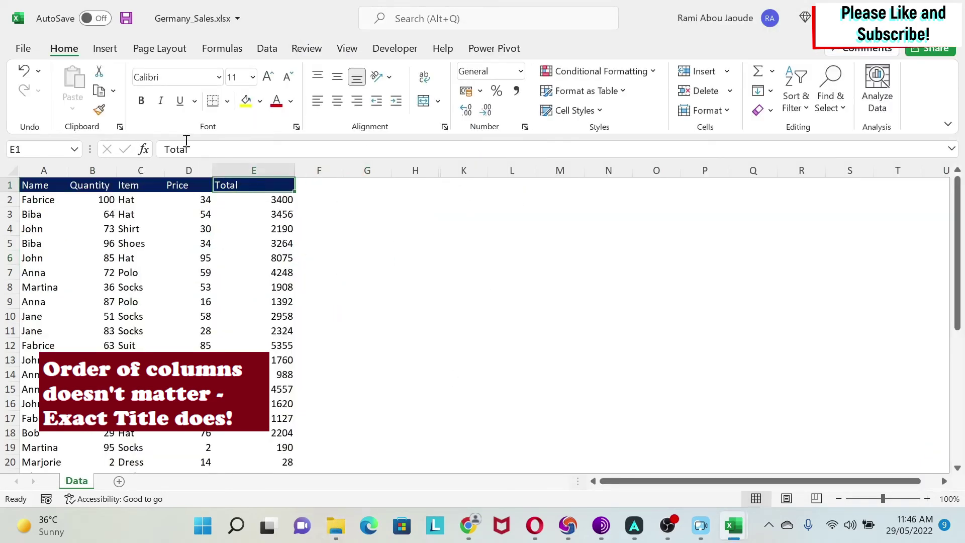
pyautogui.click(165, 149)
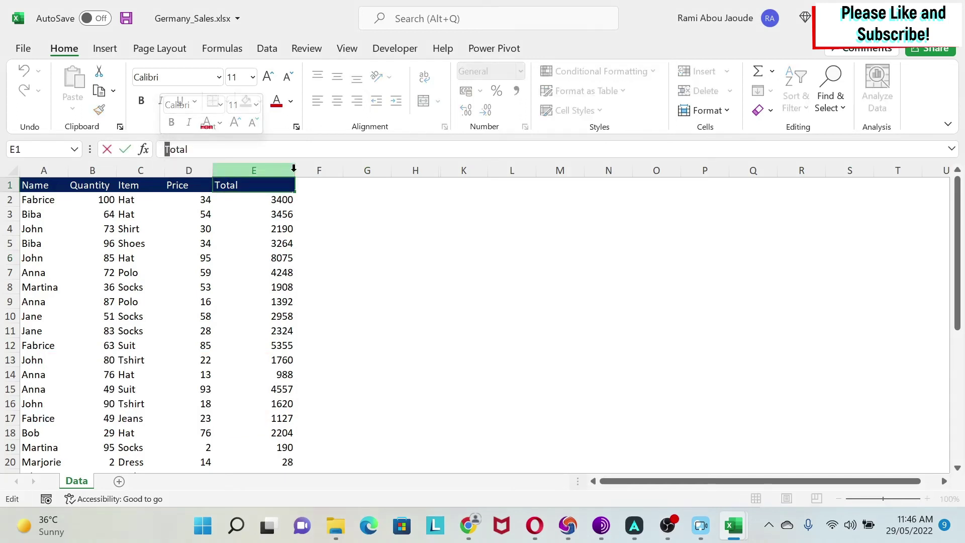
pyautogui.write('t')
pyautogui.click(360, 212)
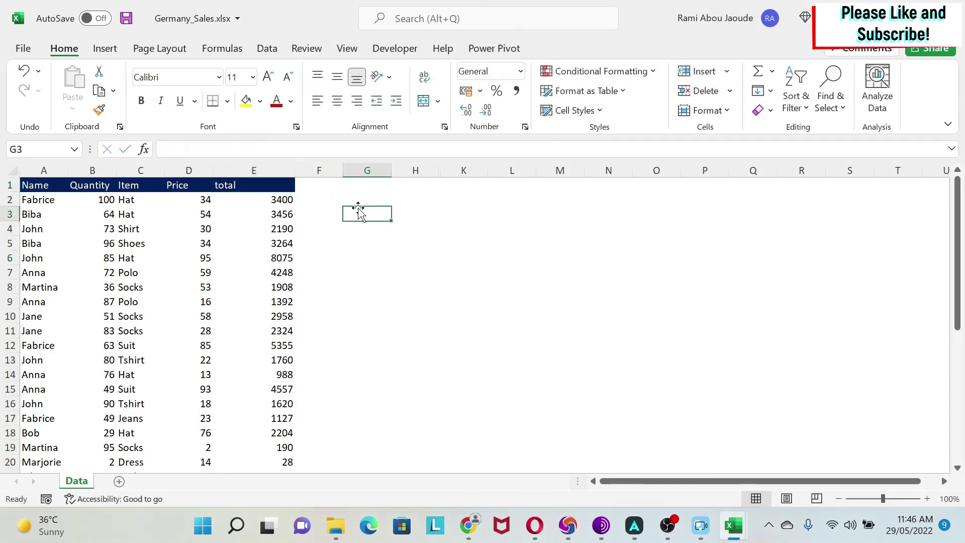
pyautogui.hotkey('ctrl', 's')
pyautogui.hotkey('alt', 'Tab')
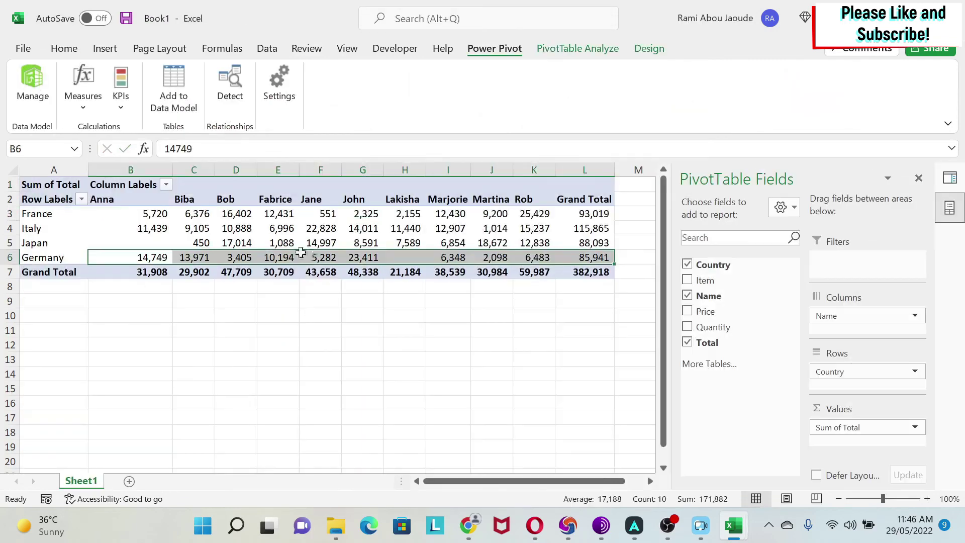
# - Refresh the pivot table and dismiss the missing 'Total' column error
pyautogui.rightClick(280, 218)
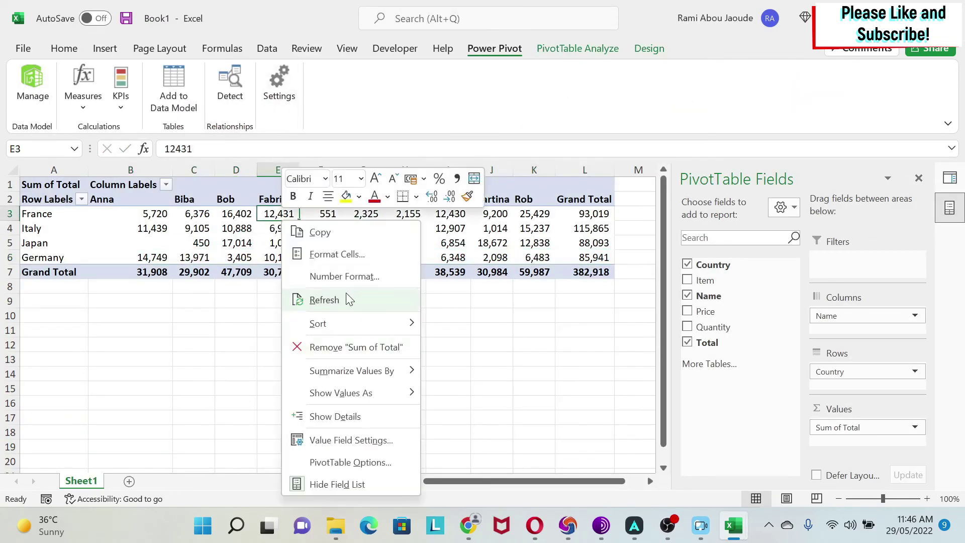
pyautogui.click(324, 300)
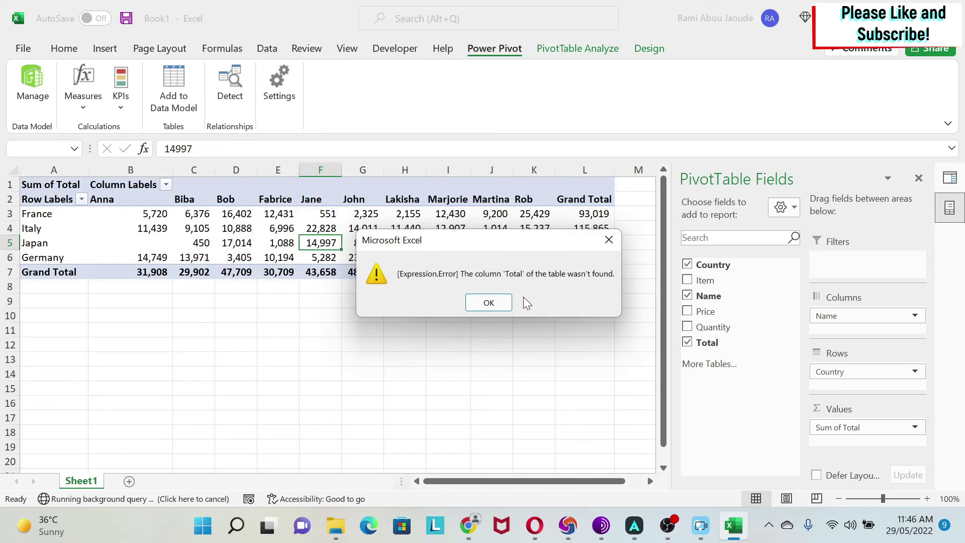
pyautogui.click(488, 303)
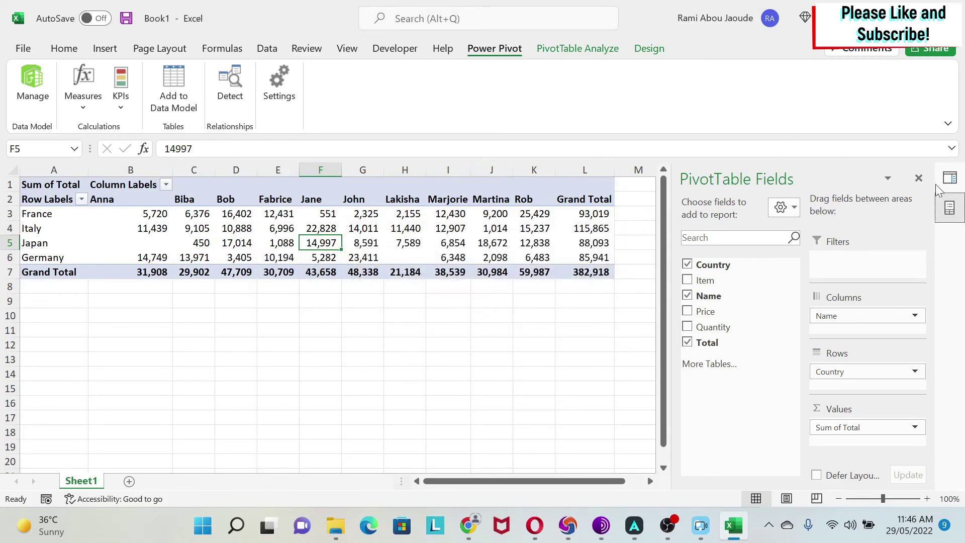
# - Refresh the 003 PQ_Combine query from Queries & Connections and dismiss the same error
pyautogui.click(949, 179)
pyautogui.scroll(-1, 754, 407)
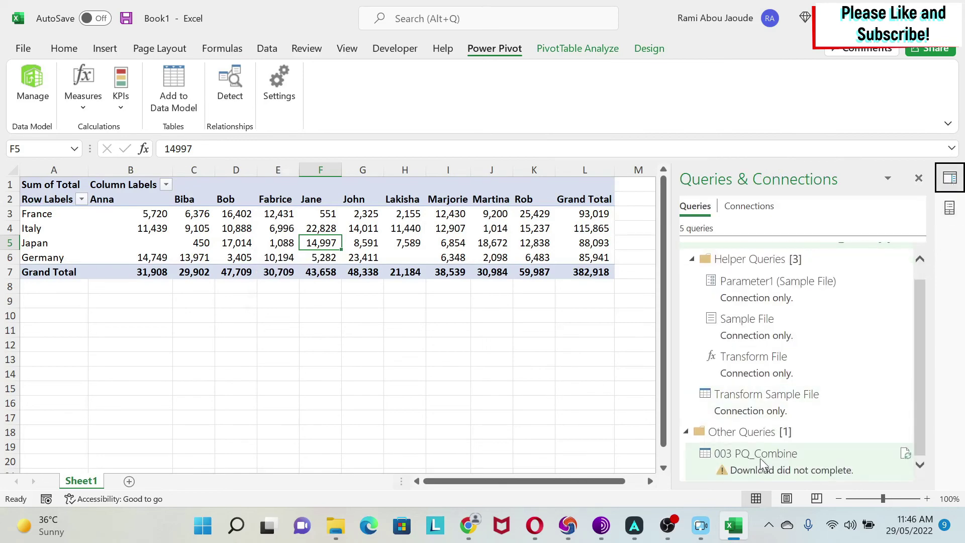
pyautogui.rightClick(782, 468)
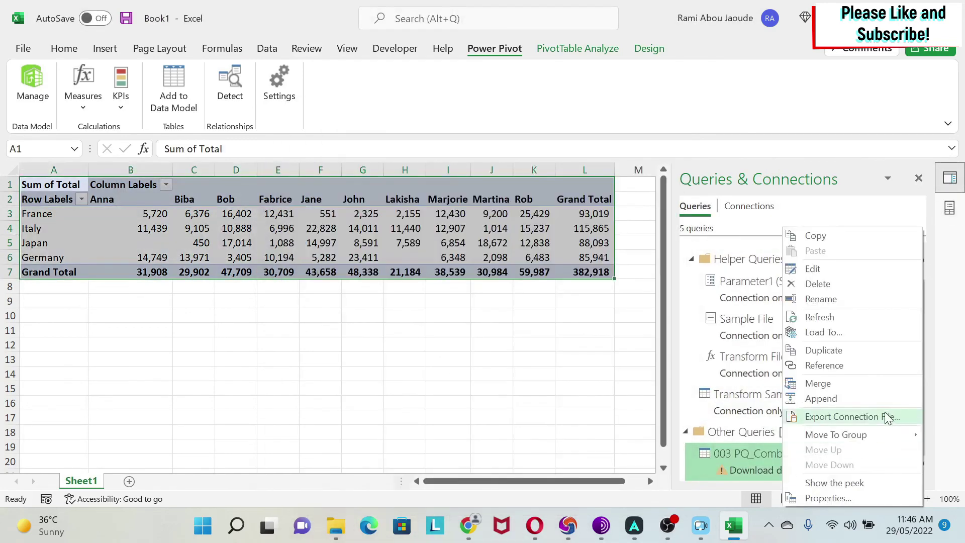
pyautogui.click(851, 324)
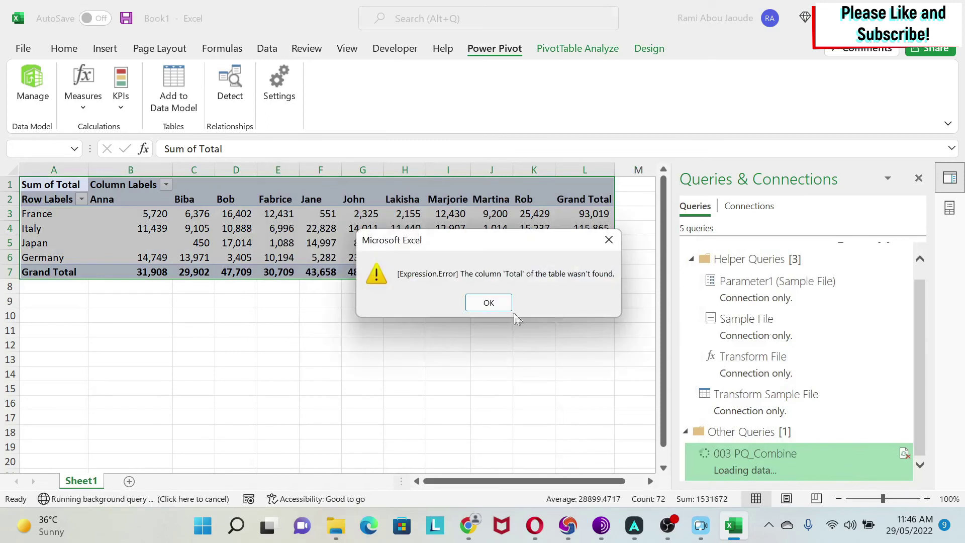
pyautogui.click(490, 303)
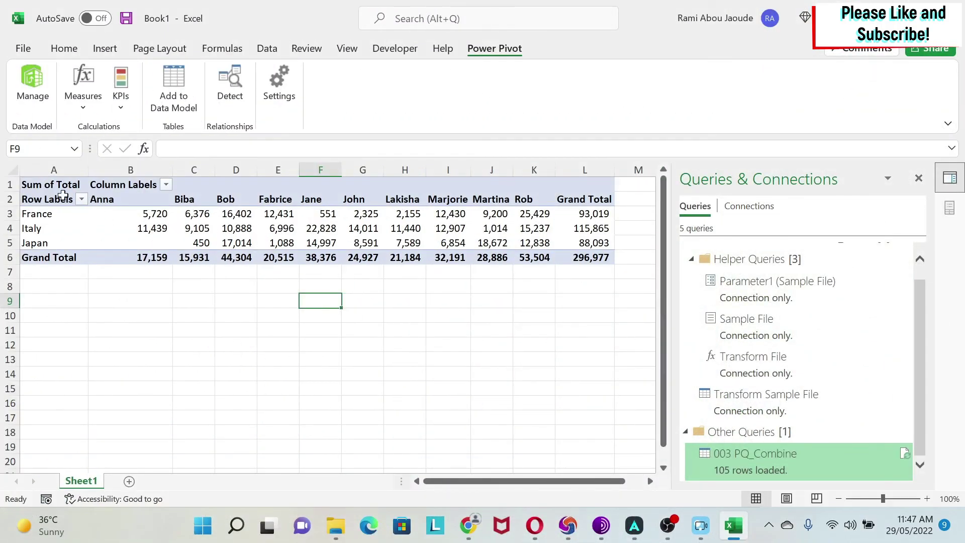
# - Load 003 PQ_Combine as a table at Sheet1!$A$1, accepting the data-loss warning to replace the PivotTable
pyautogui.rightClick(739, 460)
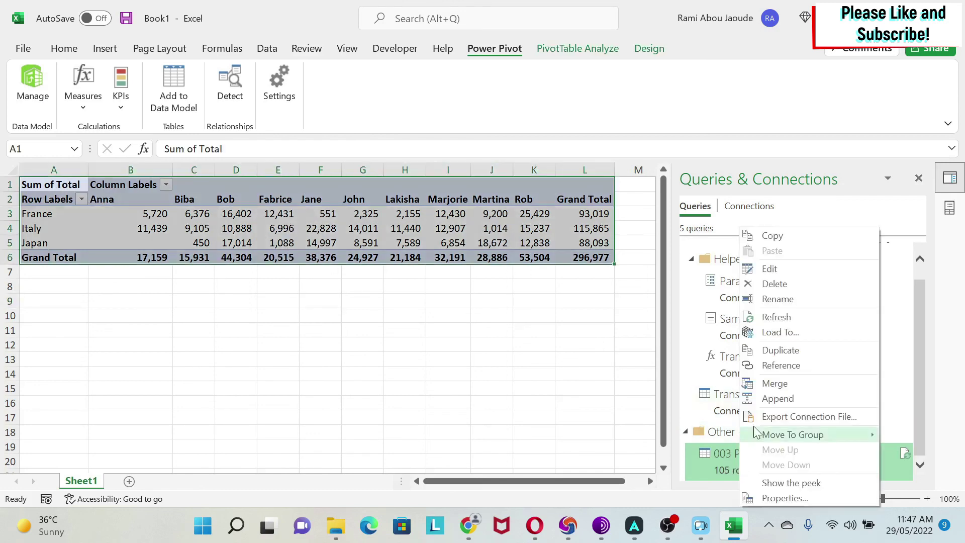
pyautogui.click(780, 332)
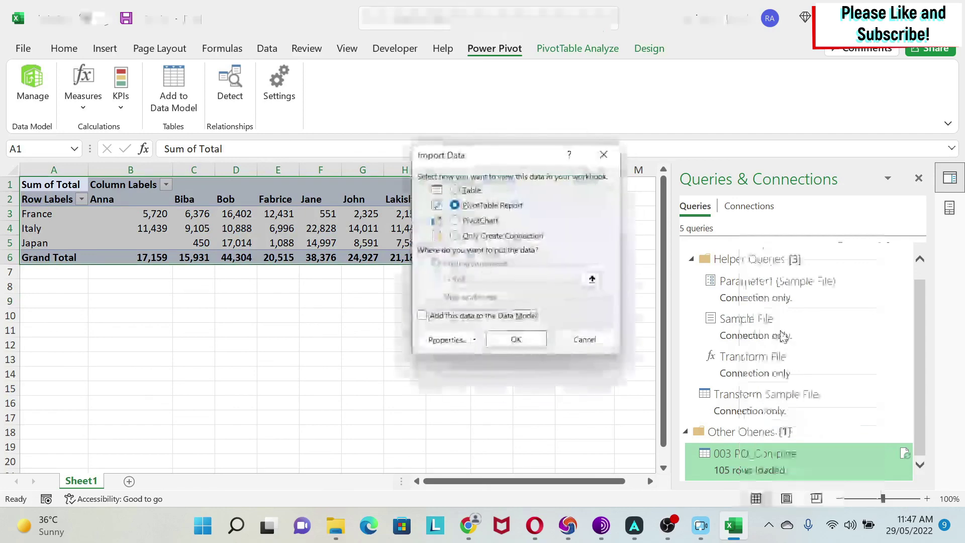
pyautogui.click(467, 191)
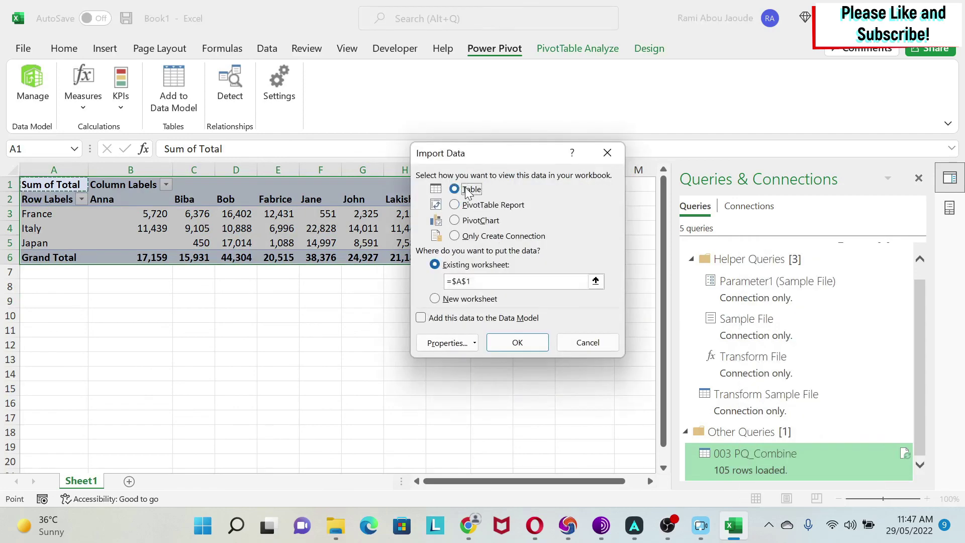
pyautogui.click(517, 342)
pyautogui.click(458, 306)
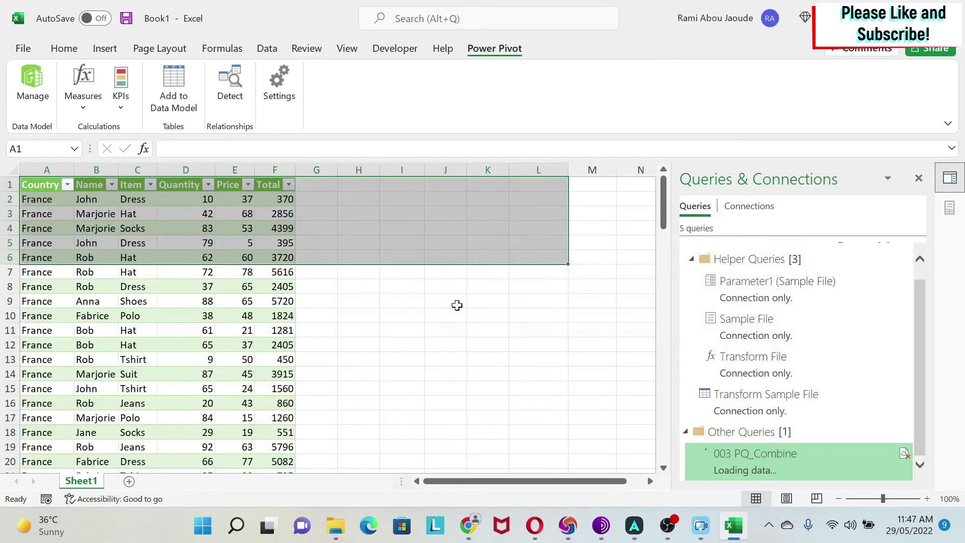